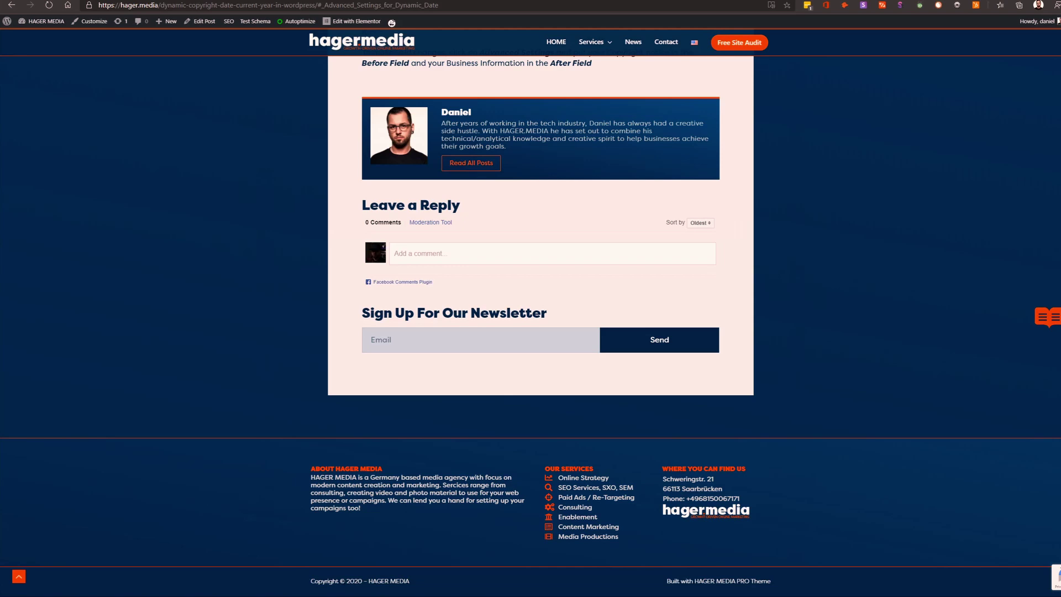
Step: Examine the copyright lines in the footers of the hager.media article and the Boutique Retouching shop page
left_click_drag(347, 582, 366, 581)
left_click(350, 591)
scroll(530, 326, "up", 5)
scroll(531, 326, "down", 5)
scroll(402, 562, "down", 1)
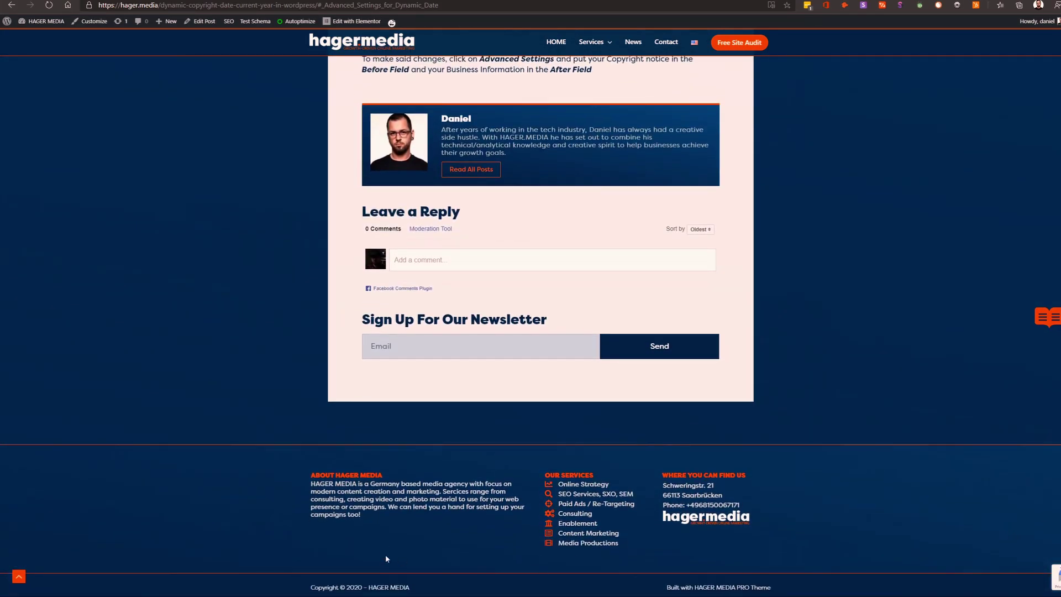
left_click(67, 0)
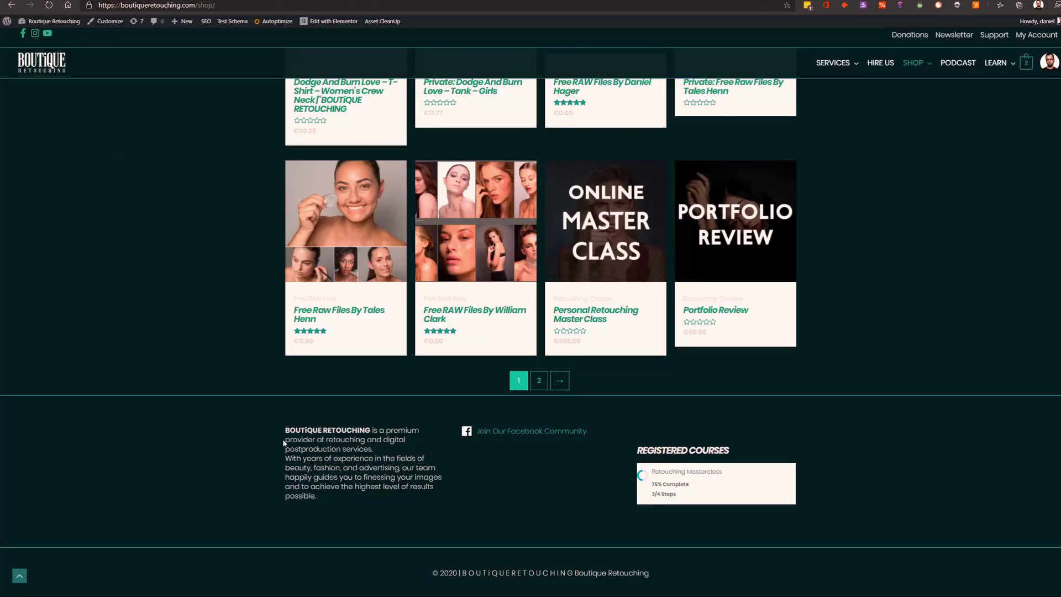
left_click_drag(405, 569, 651, 587)
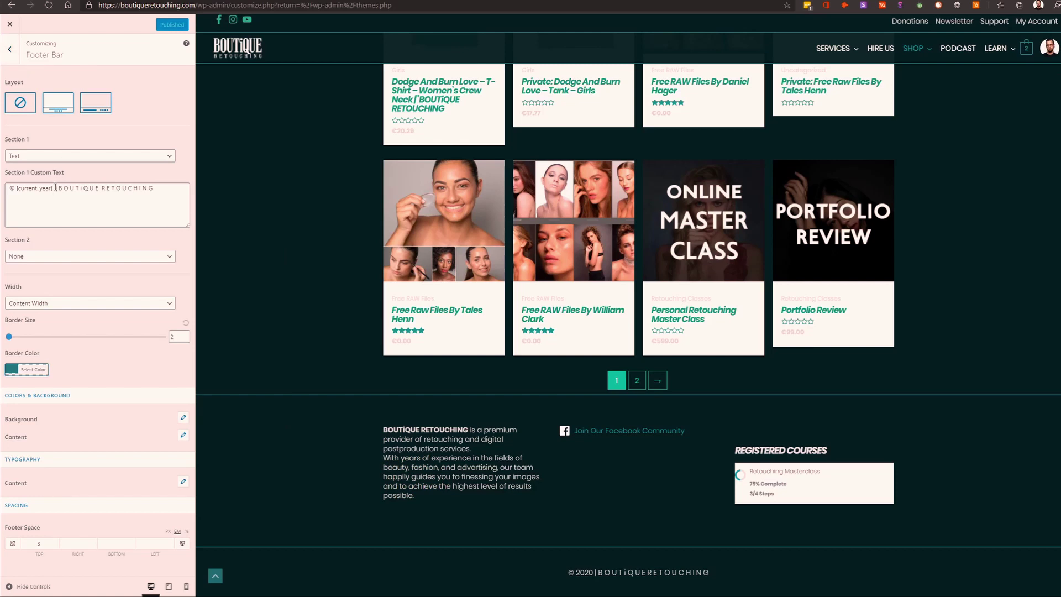
Step: In the Customizer's Footer Bar settings, replace the year shortcode in the Section 1 custom text with 2020 and publish
left_click(9, 49)
left_click(9, 49)
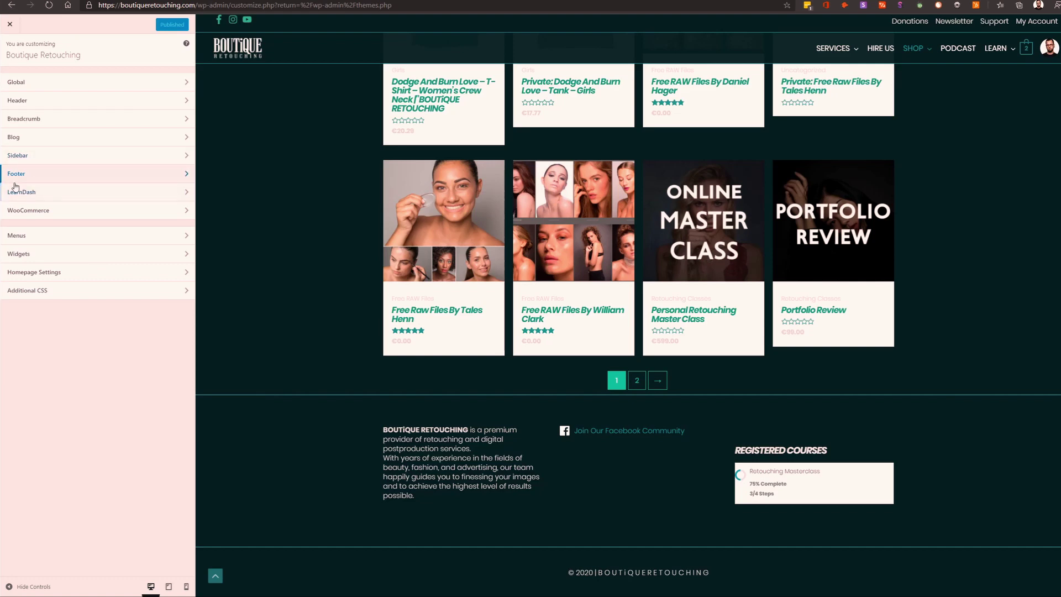
left_click(66, 176)
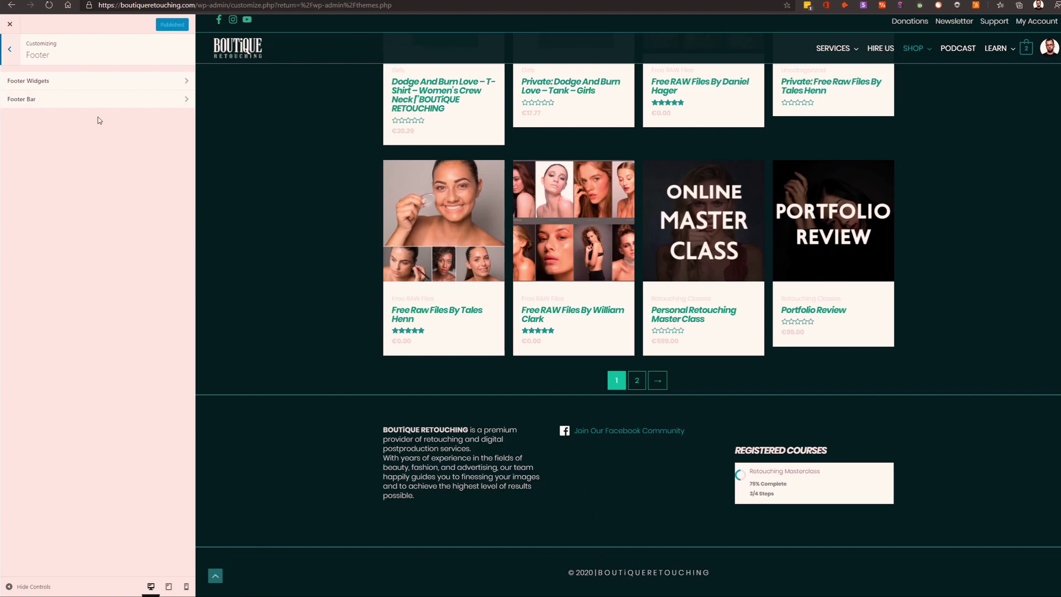
left_click(91, 101)
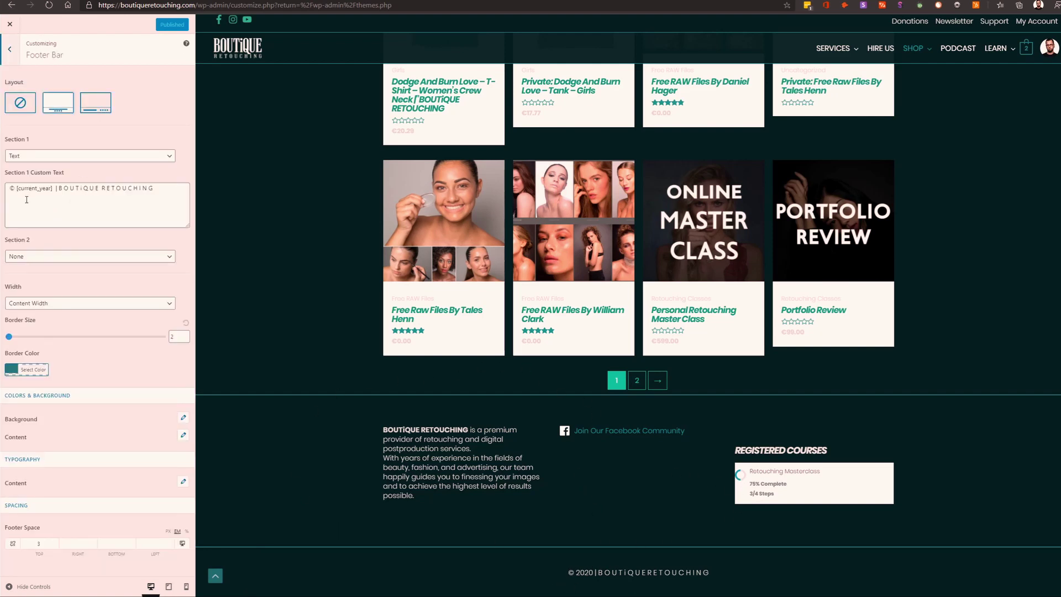
left_click_drag(17, 190, 54, 190)
type("2020")
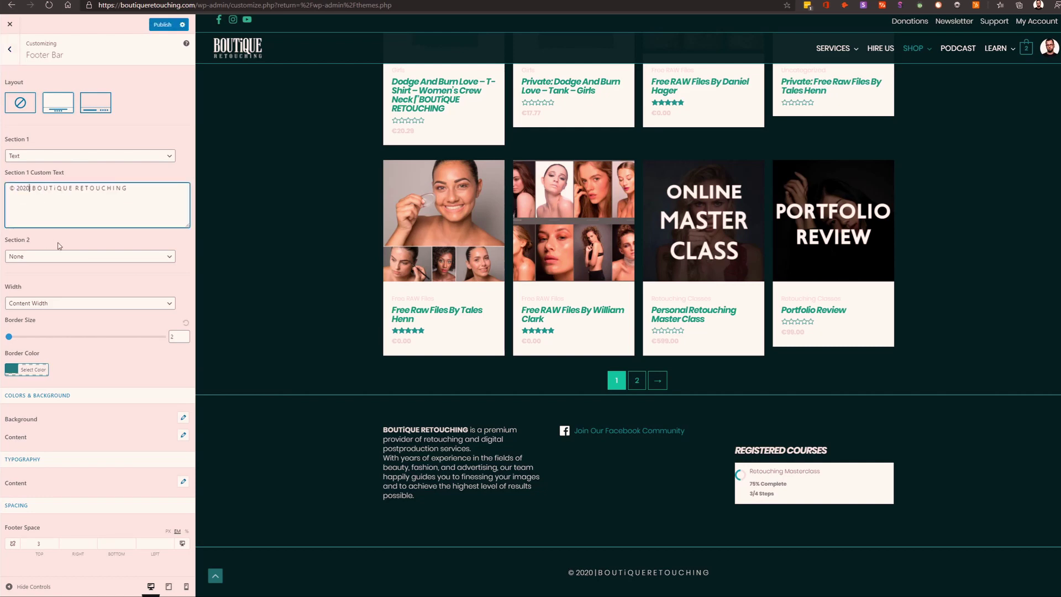
left_click_drag(555, 575, 737, 569)
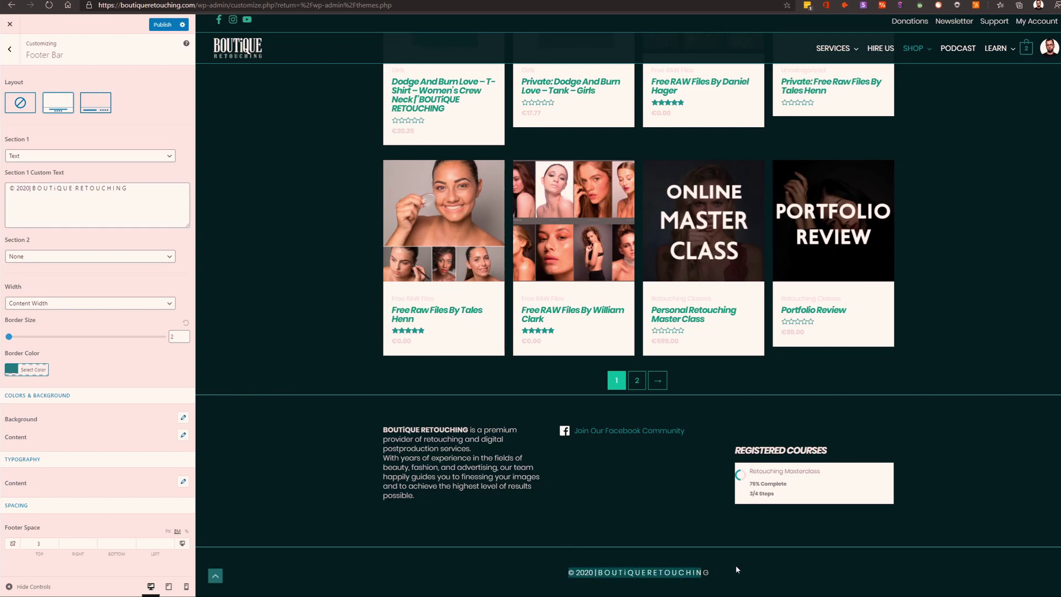
left_click(29, 188)
left_click(162, 25)
Step: Publish the Section 1 custom text as "© [current_year] | [site_title]" and check the copyright line on the live shop page
left_click_drag(32, 188, 230, 204)
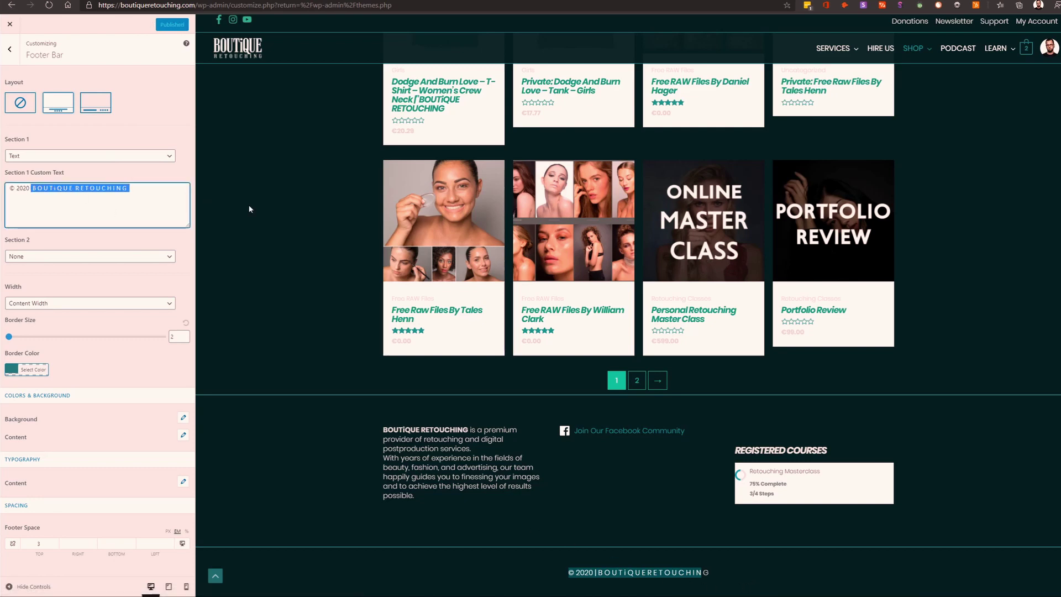
key("BackSpace")
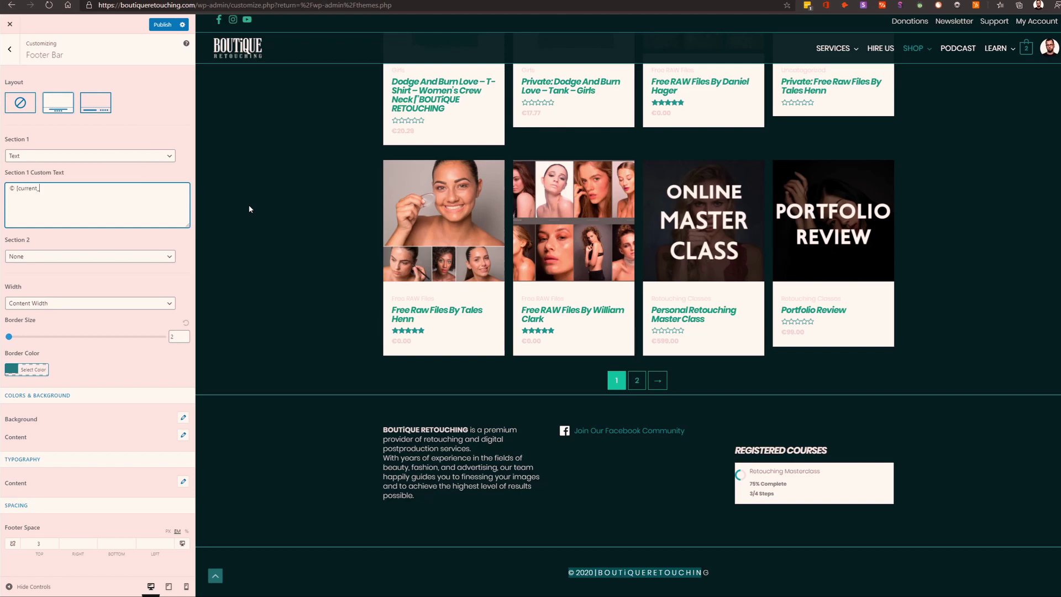
type("] | [site_title]")
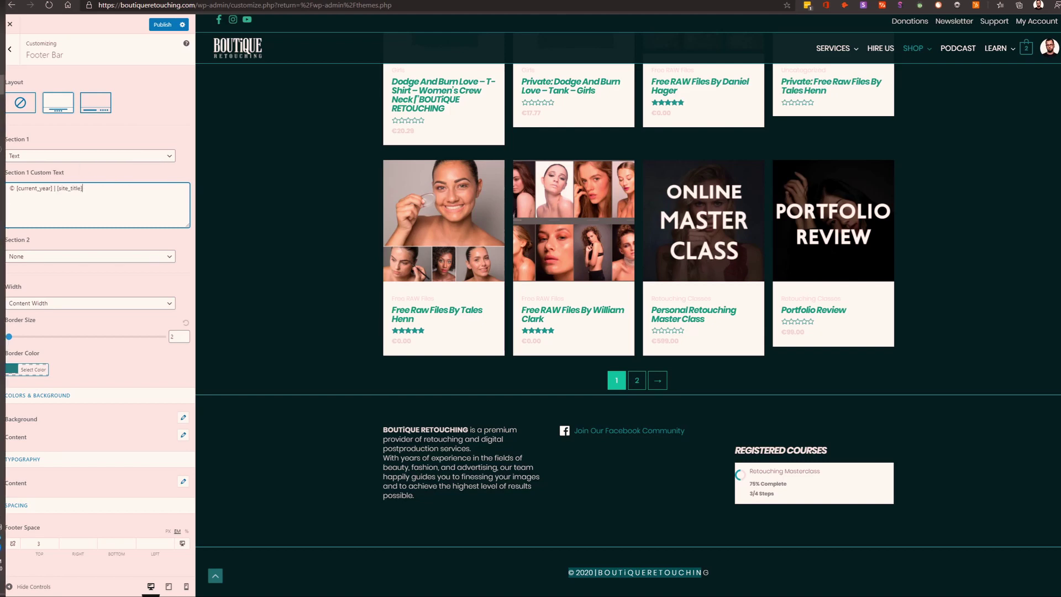
left_click(169, 27)
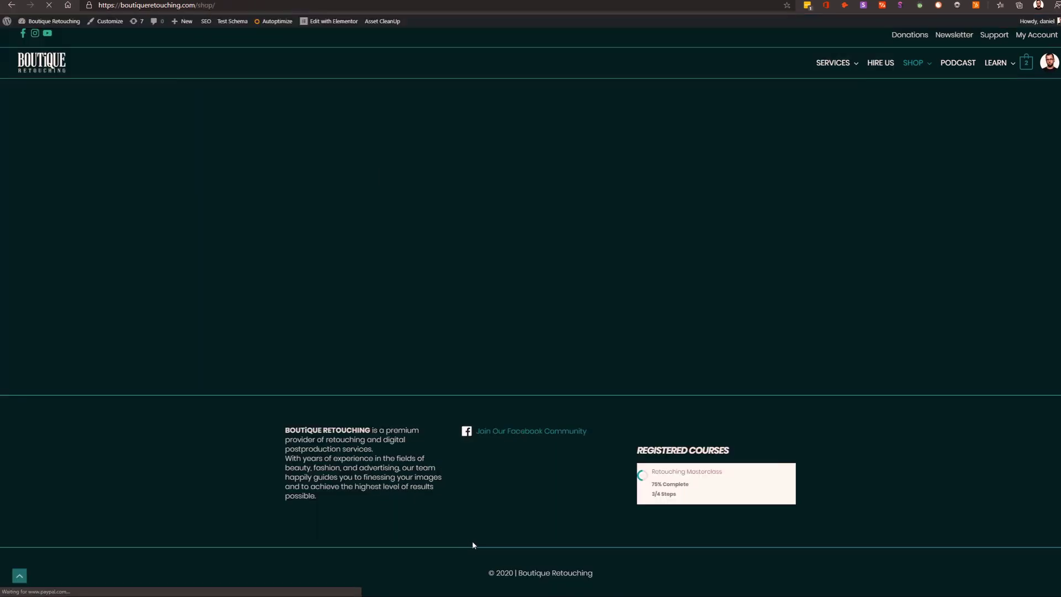
scroll(482, 576, "down", 10)
left_click_drag(483, 576, 623, 575)
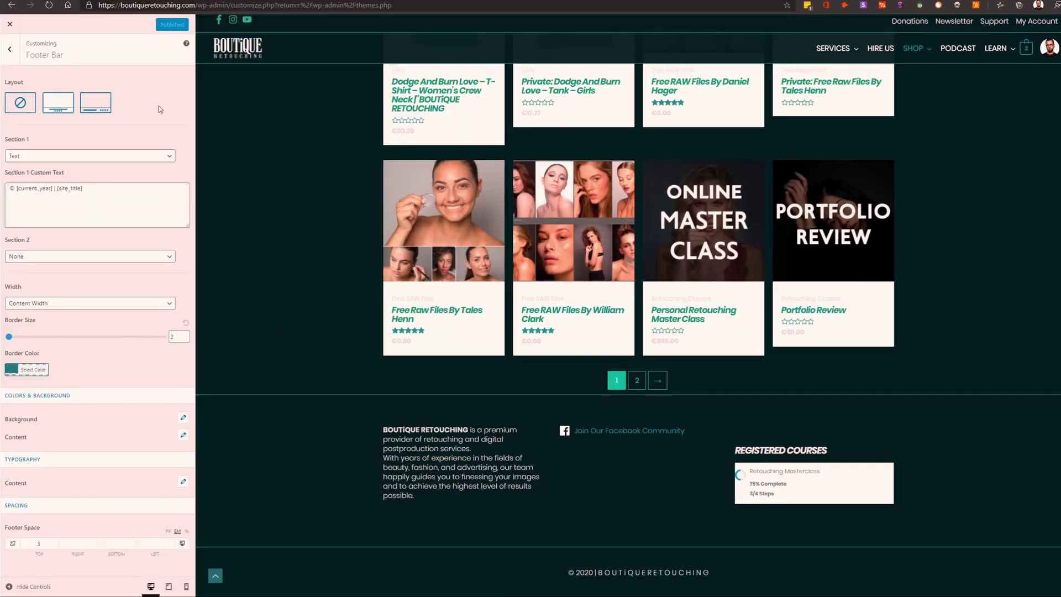
Step: Replace the site title shortcode with "B O U T i Q U E R E T O U C H I N G" after [current_year], publish, and check the shop footer
left_click_drag(55, 188, 84, 188)
key("BackSpace")
type("B O U T I Q U E  R E T O U C H I N G")
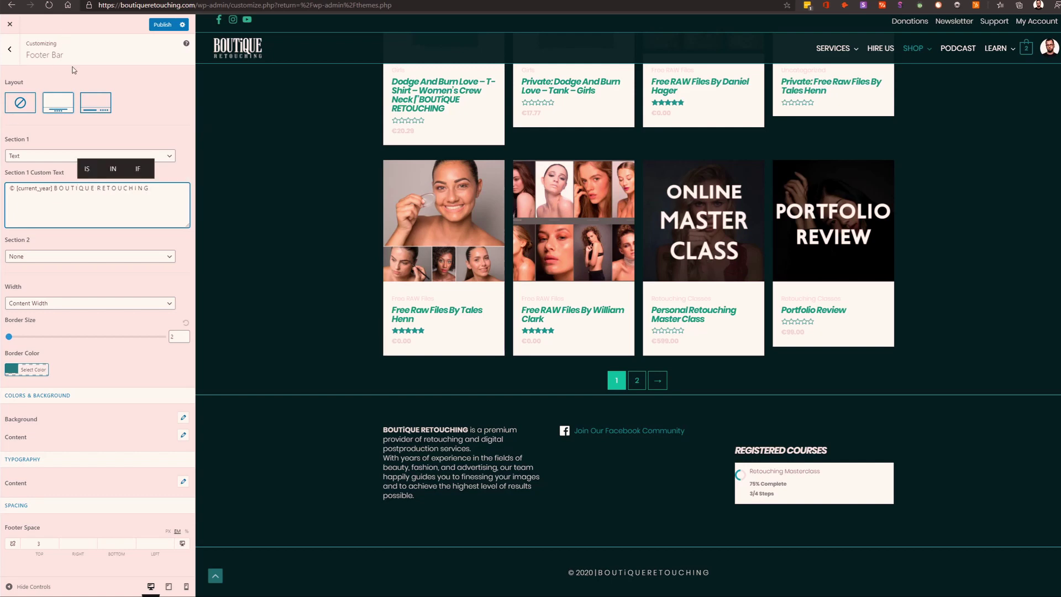
key("BackSpace")
type("i")
left_click(163, 24)
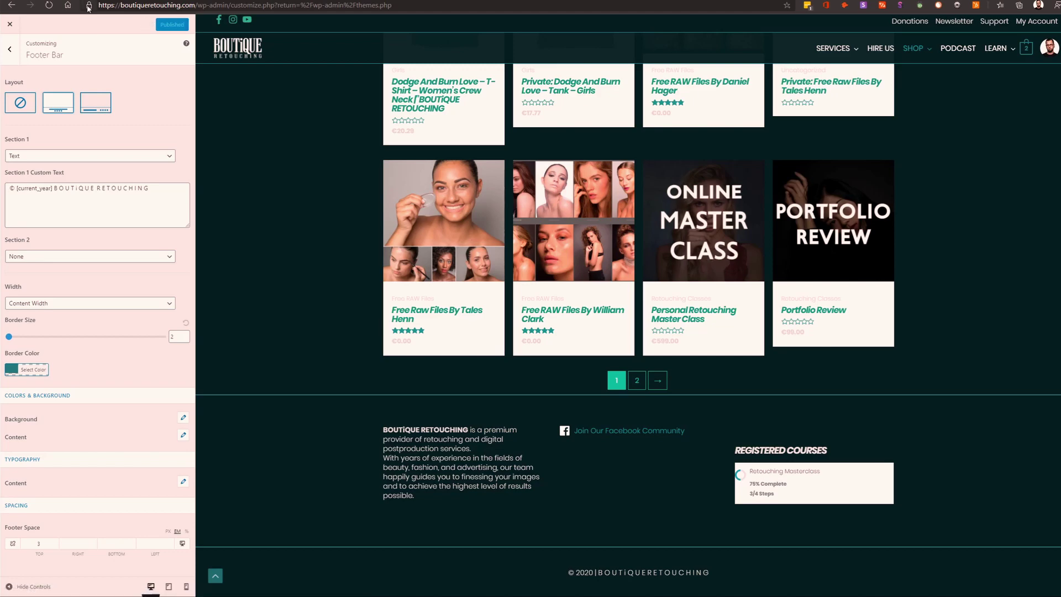
left_click_drag(16, 188, 75, 188)
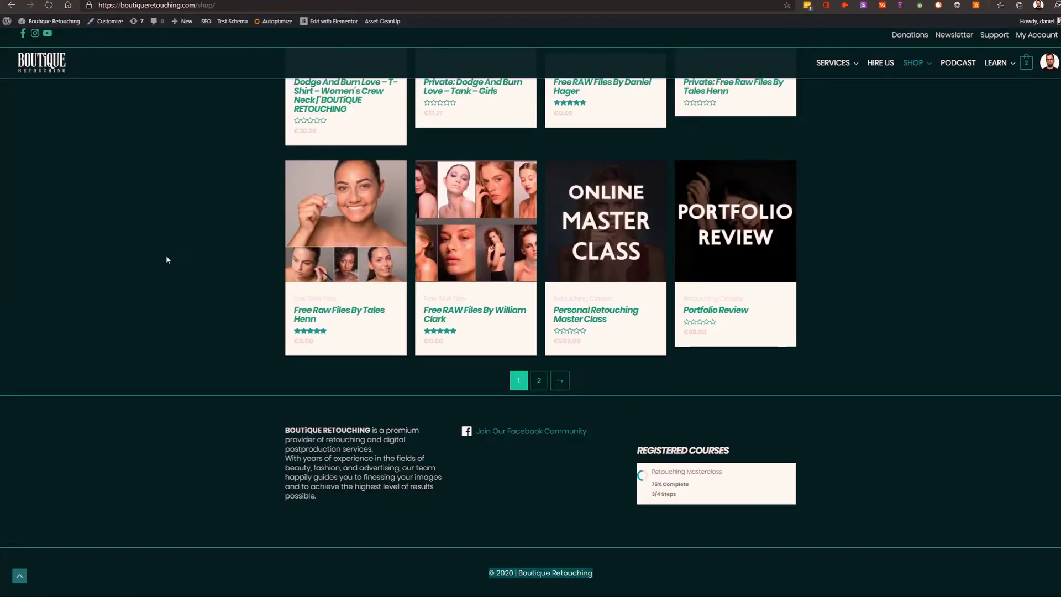
left_click(486, 575)
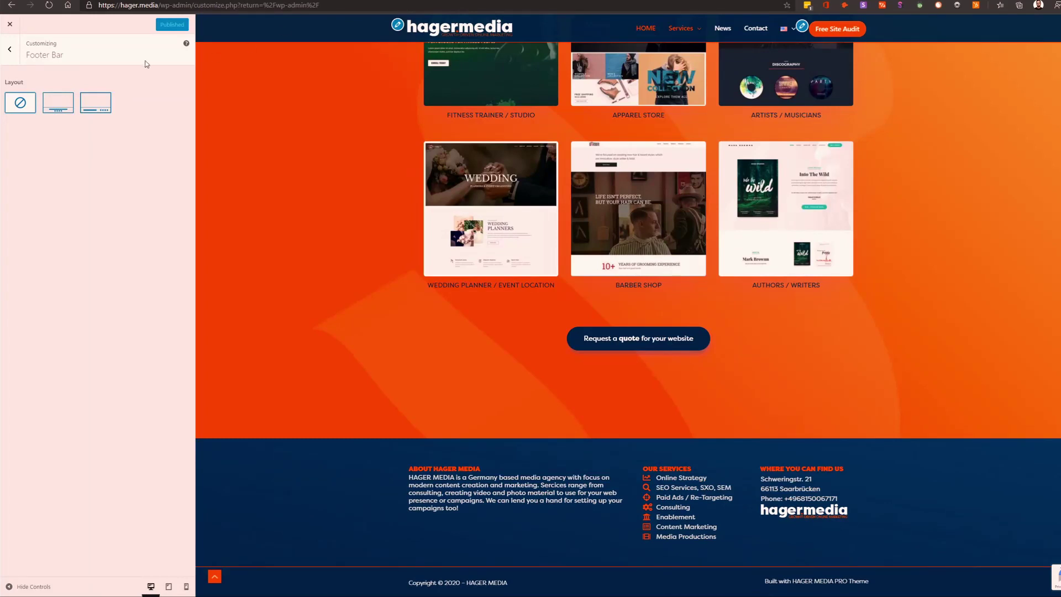
Step: In the hager.media Customizer, try the centered Footer Bar layout and retype the year in its Section 1 custom text
left_click(10, 50)
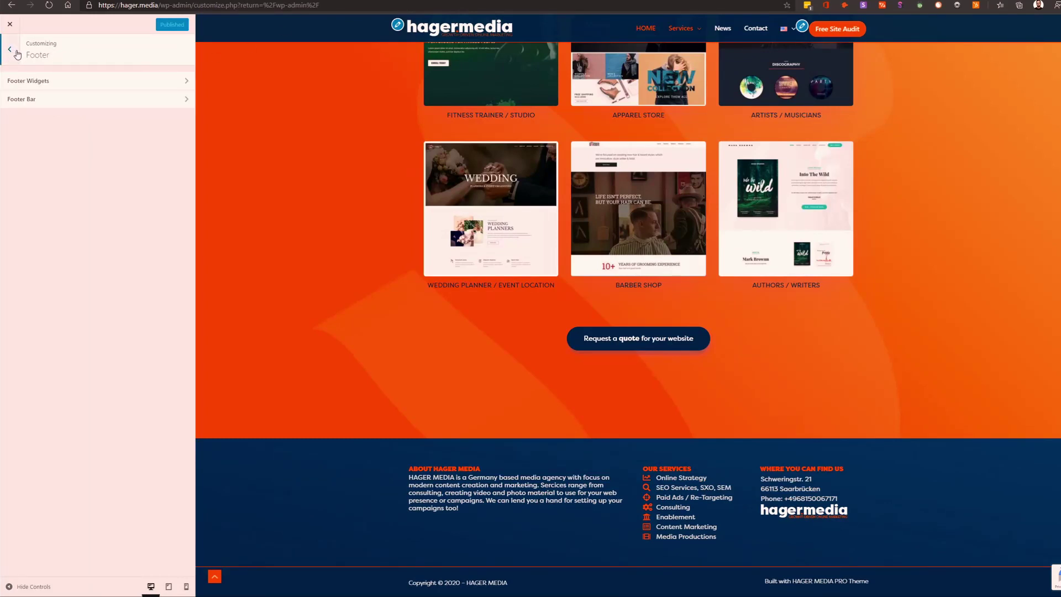
left_click(16, 52)
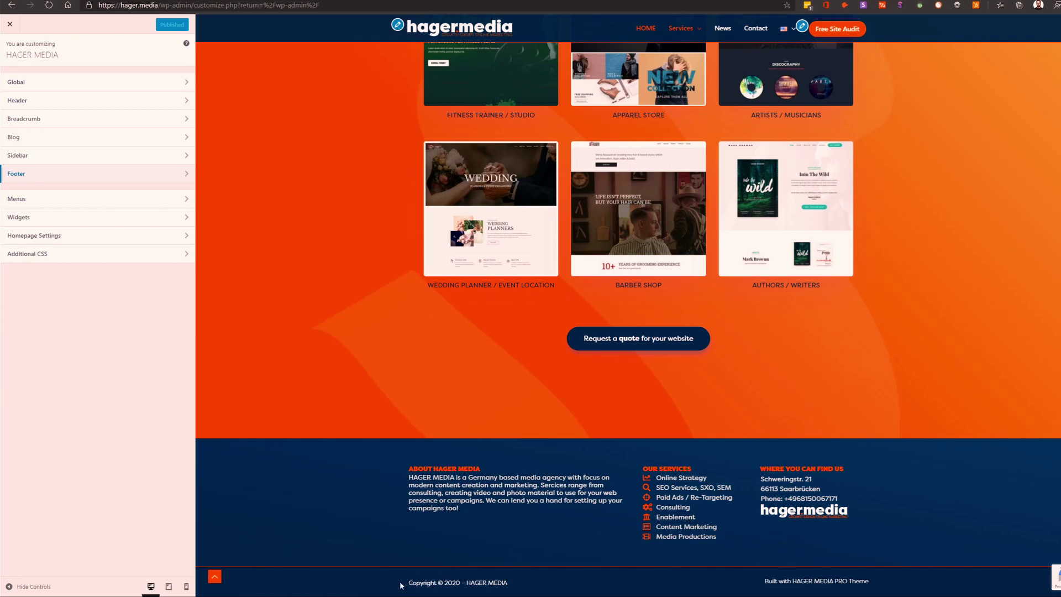
left_click_drag(507, 583, 409, 580)
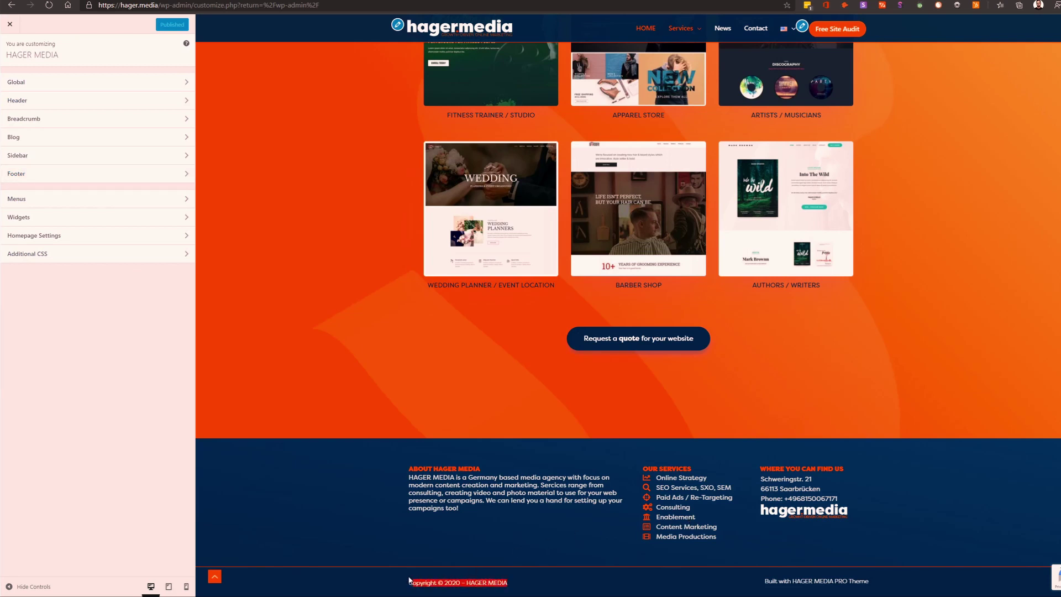
left_click(74, 175)
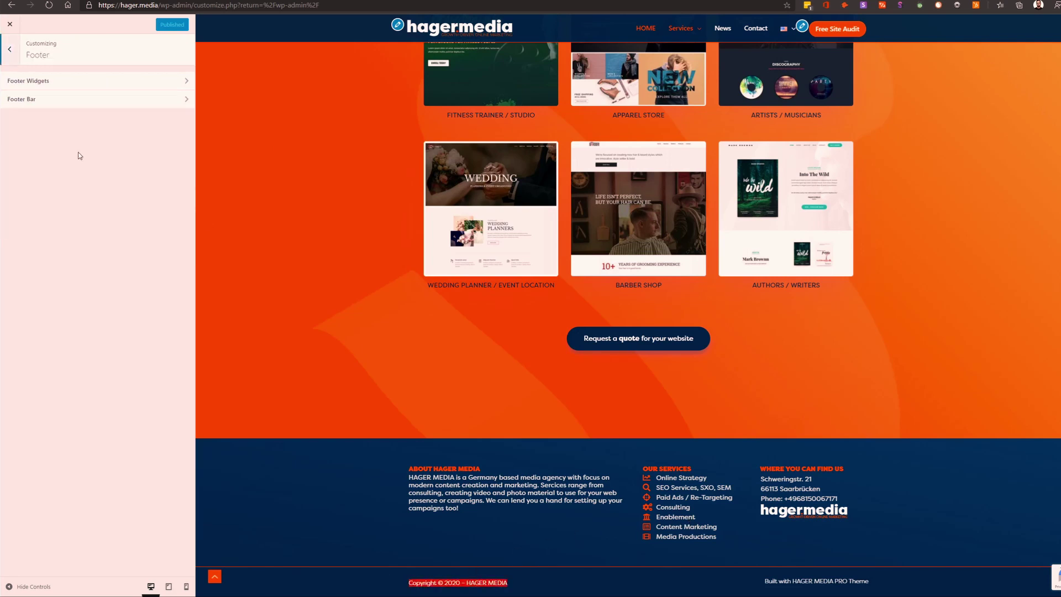
left_click(67, 100)
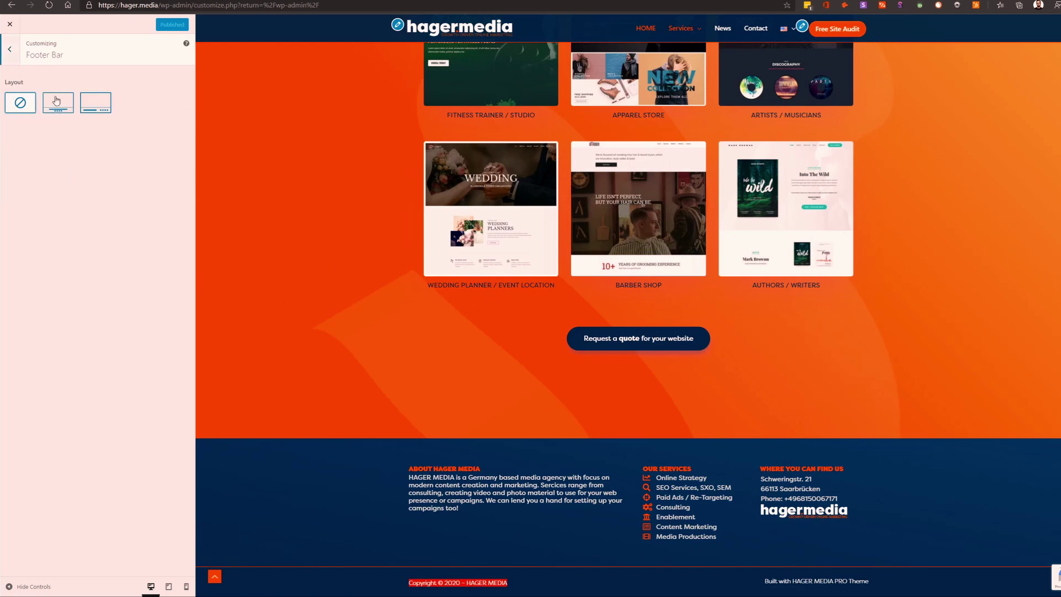
left_click(67, 109)
left_click_drag(33, 188, 135, 187)
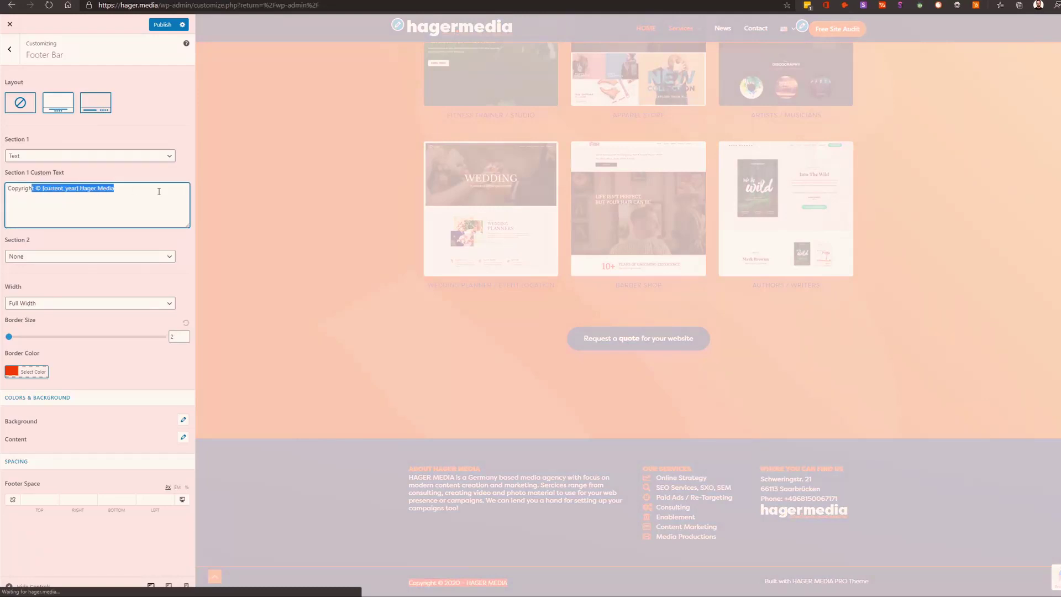
key("BackSpace")
type("20-")
type("0")
key("BackSpace")
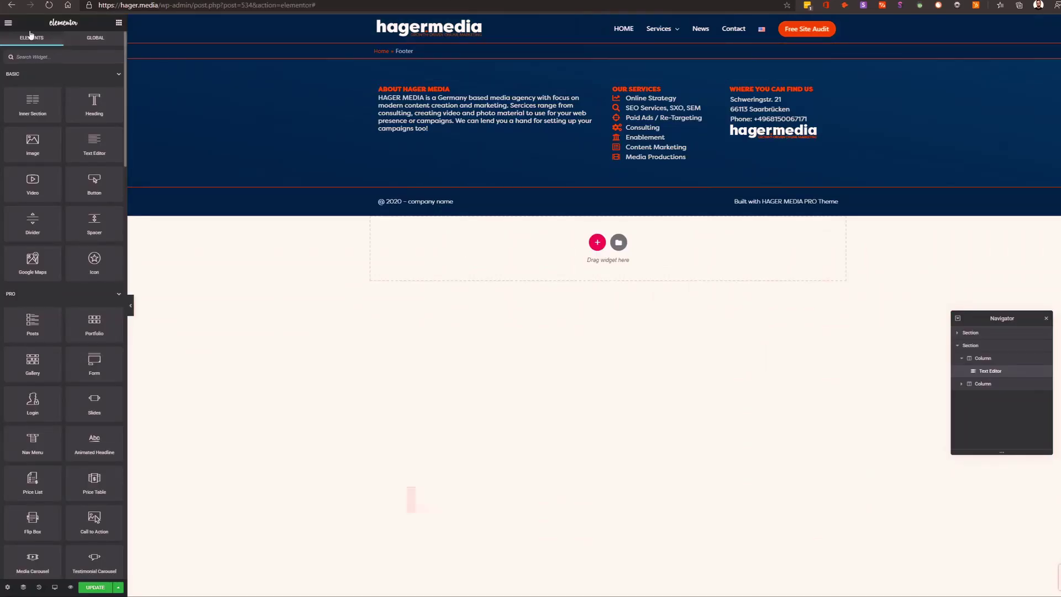
Step: Exit Elementor to the dashboard and open the Footer entry from the Custom Layouts list for editing
left_click(8, 23)
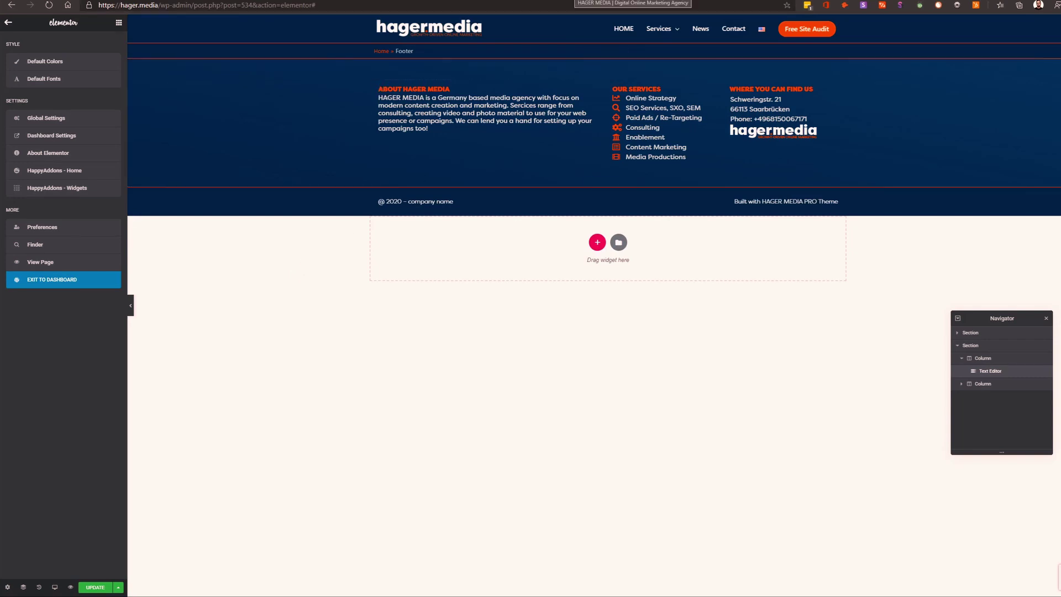
left_click(37, 283)
left_click(585, 52)
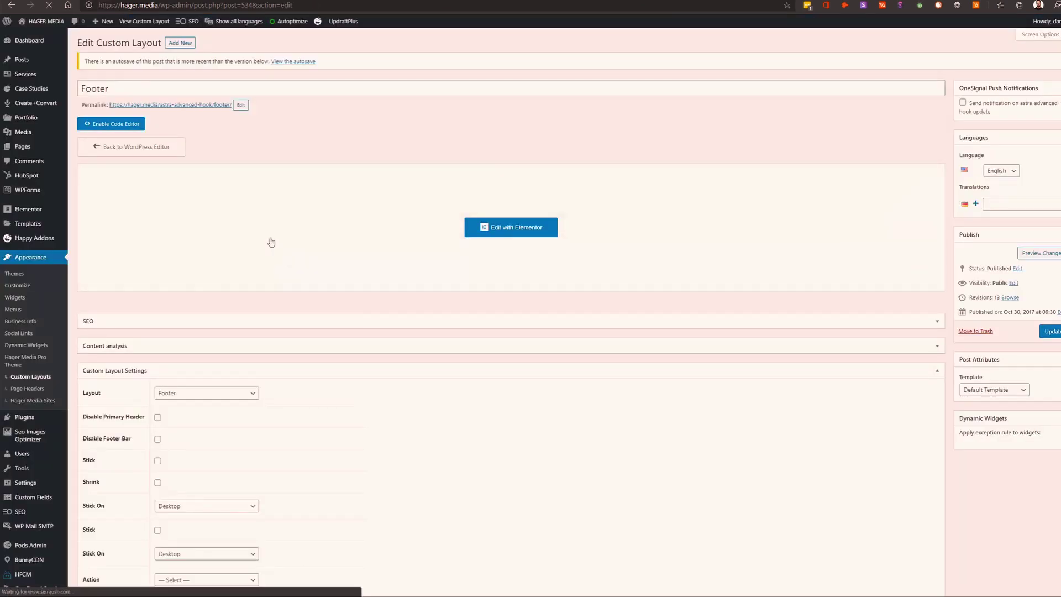
left_click(28, 377)
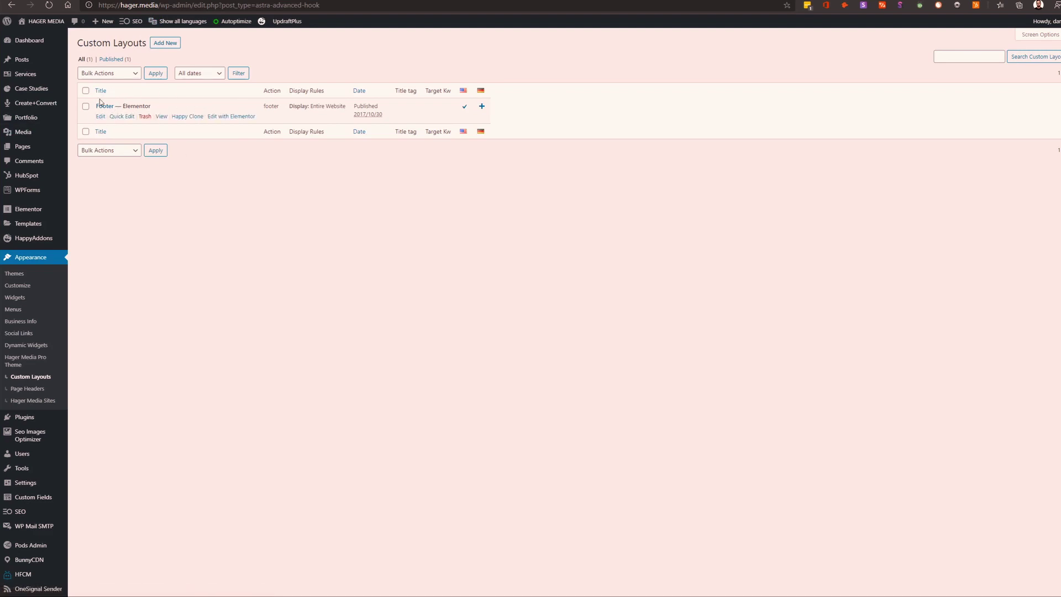
left_click(97, 118)
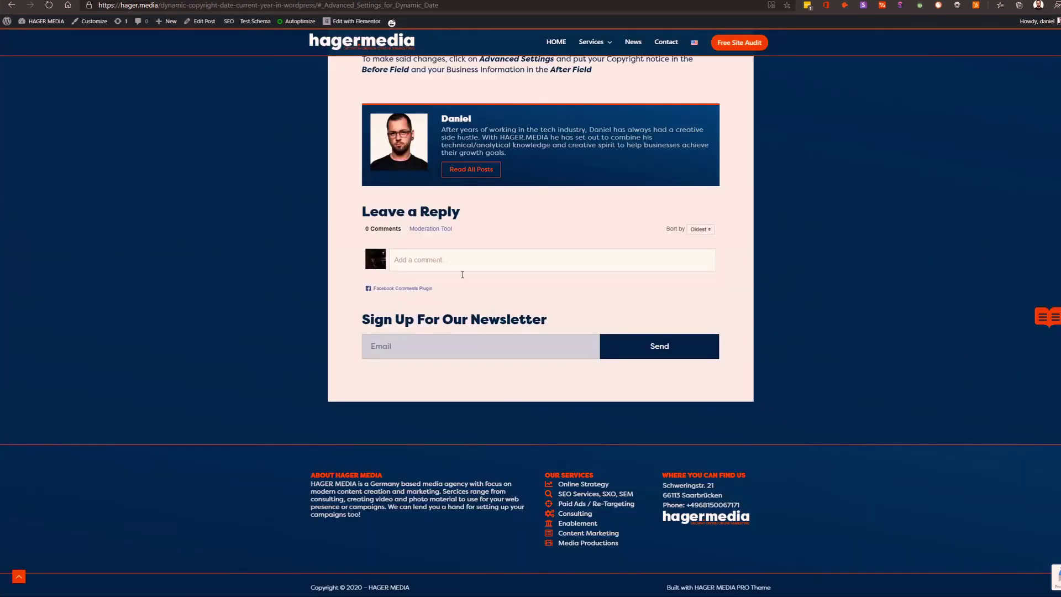
Step: Examine the copyright line and the whole custom footer area on the hager.media article page
left_click_drag(338, 588, 349, 593)
left_click(445, 584)
left_click_drag(445, 584, 385, 582)
left_click_drag(280, 445, 771, 585)
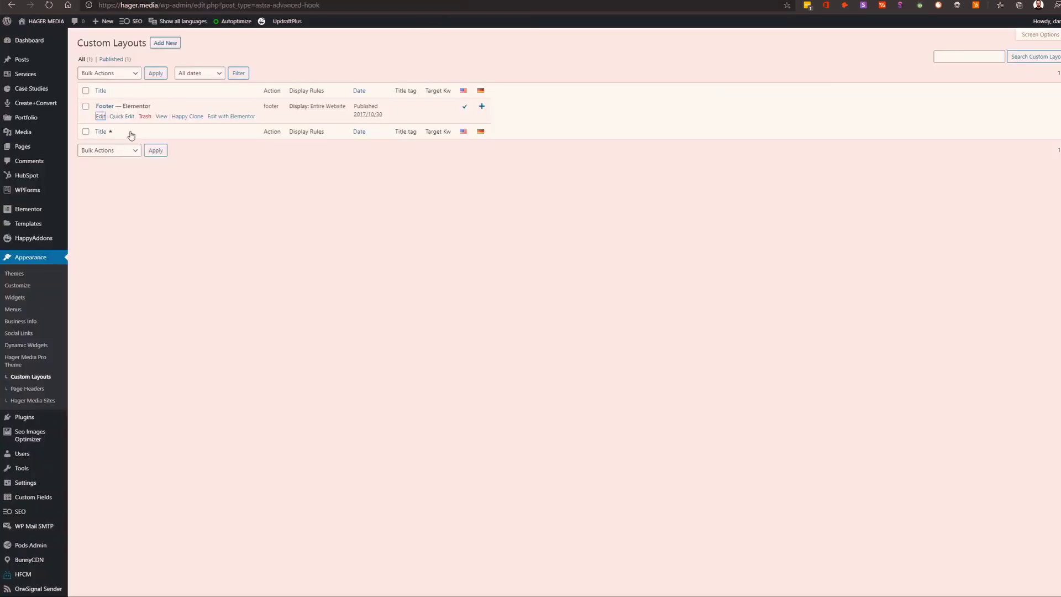
Step: Review the layout types available for the Footer custom layout, and open it for editing in Elementor
left_click(100, 116)
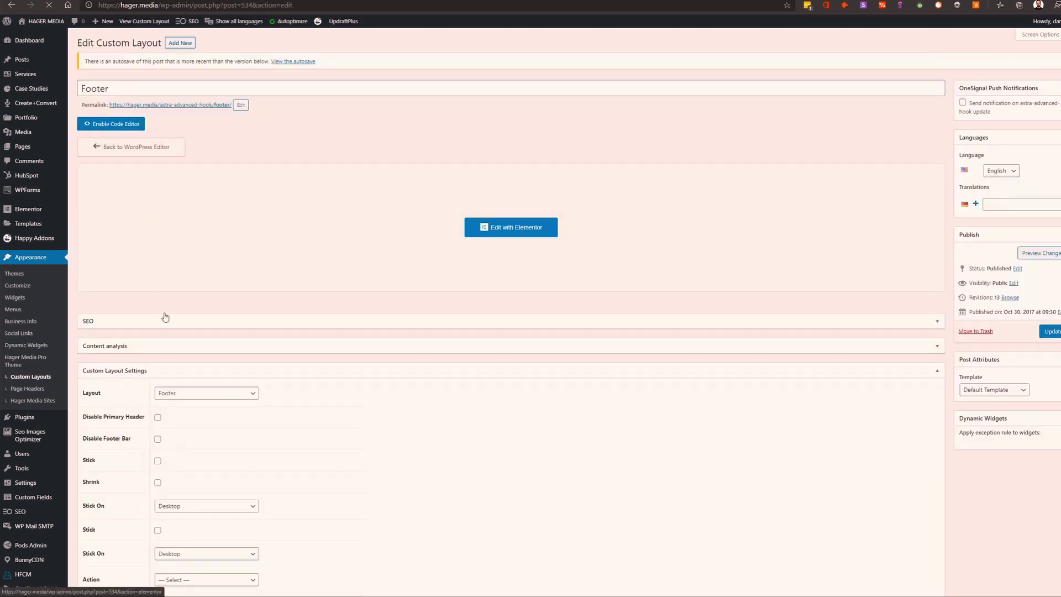
left_click(147, 393)
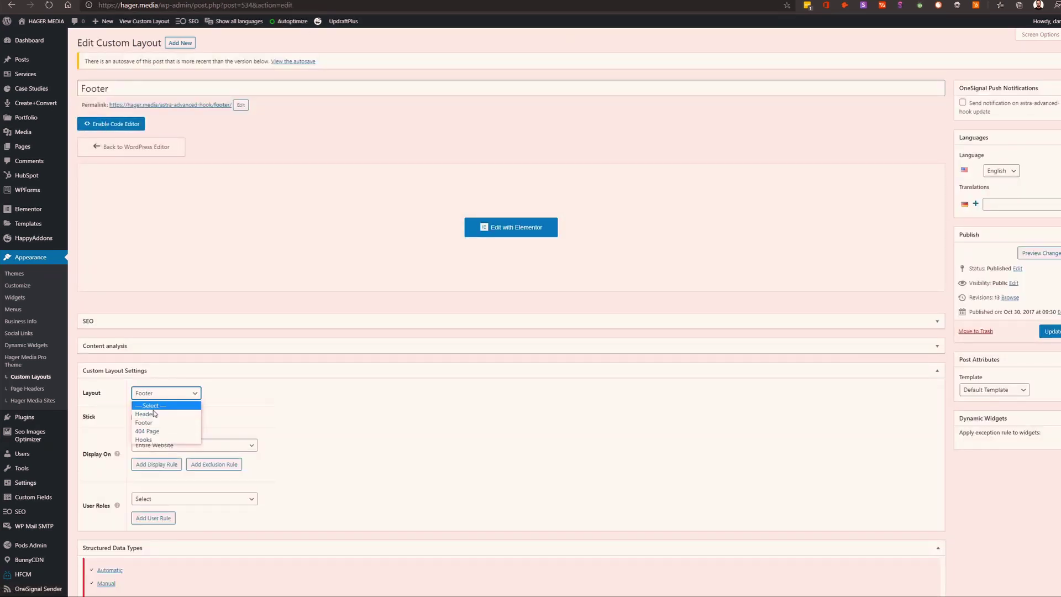
left_click(255, 413)
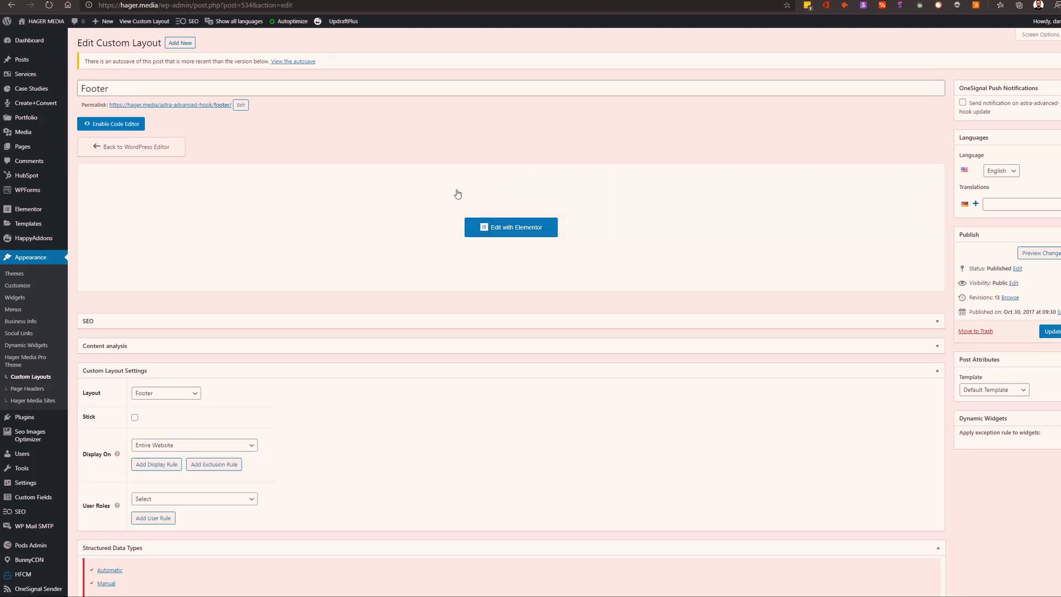
left_click(502, 233)
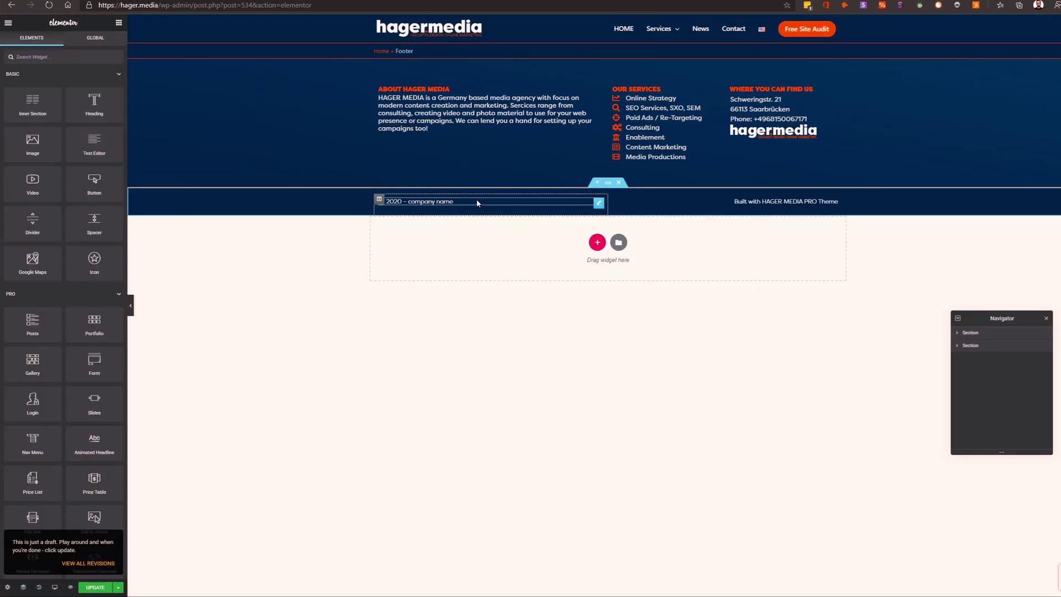
Step: Try the [current_year] shortcode in place of "2020 -" in the footer's copyright text, update the layout, and check the home page footer
left_click(445, 202)
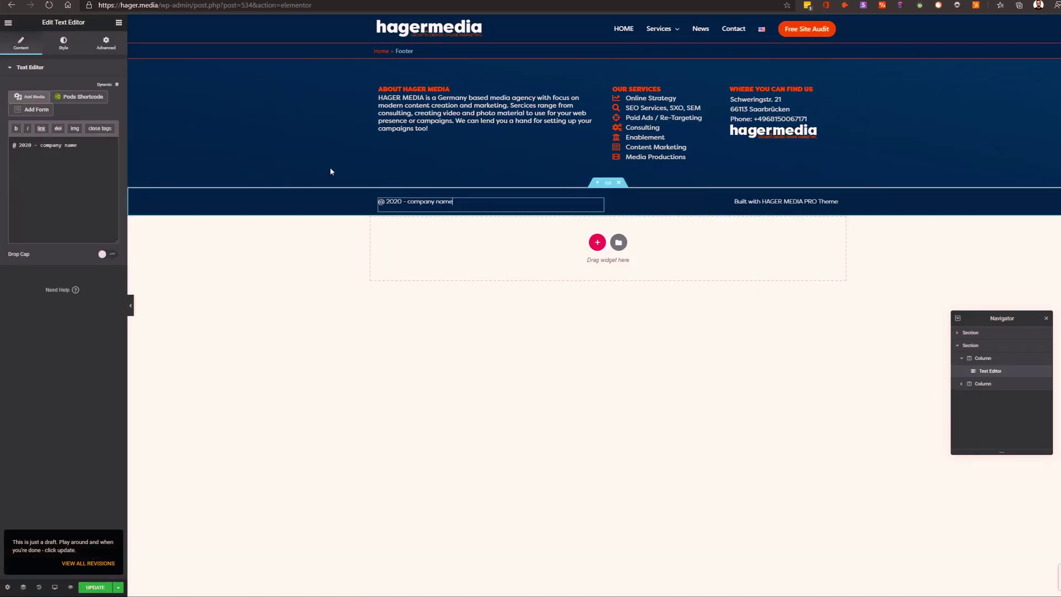
left_click_drag(19, 146, 37, 146)
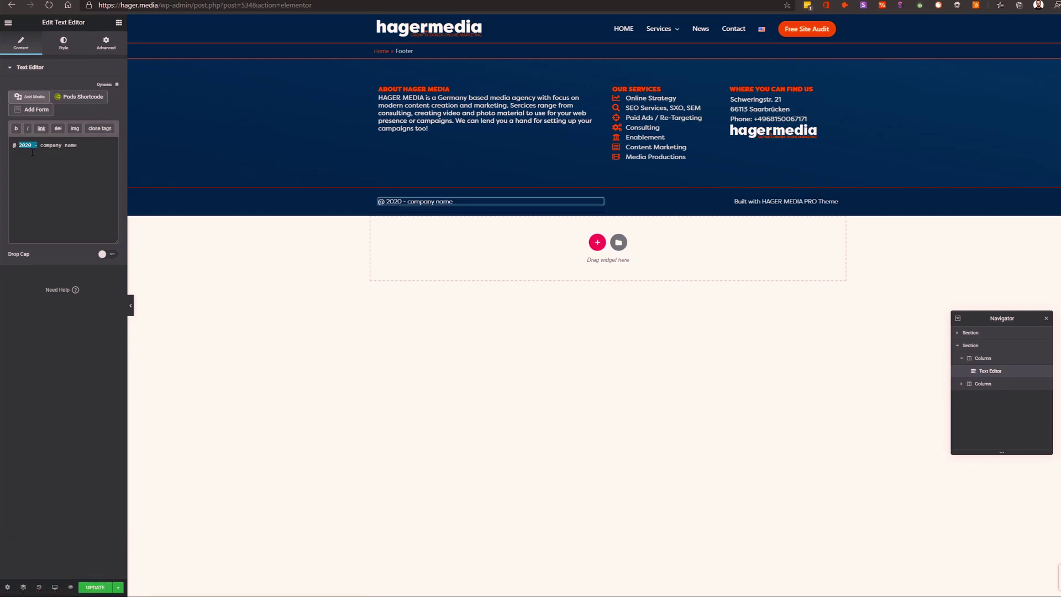
type("[current_year_")
key("BackSpace")
type("]")
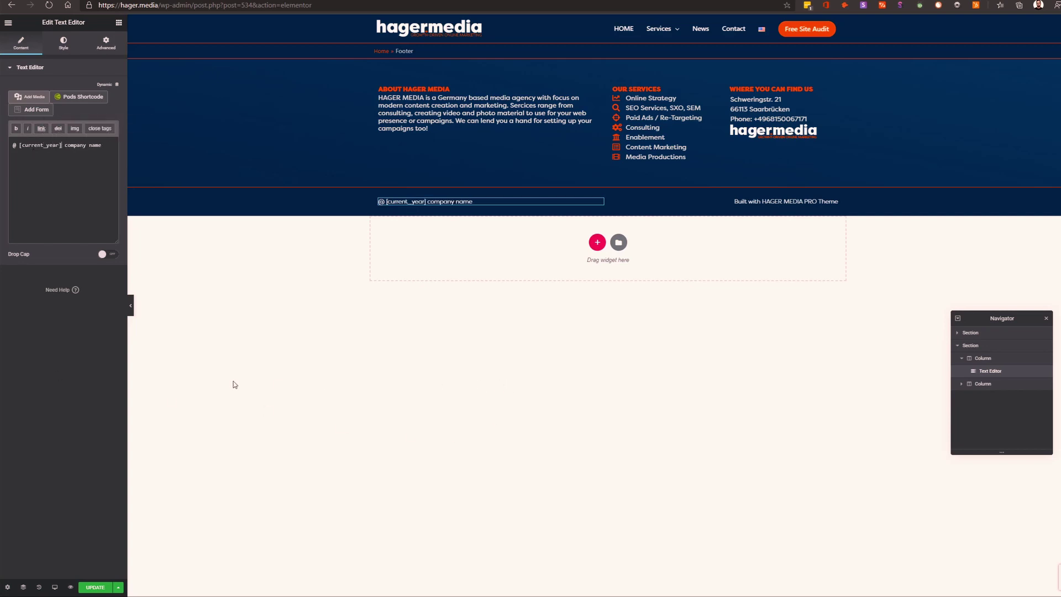
left_click(95, 586)
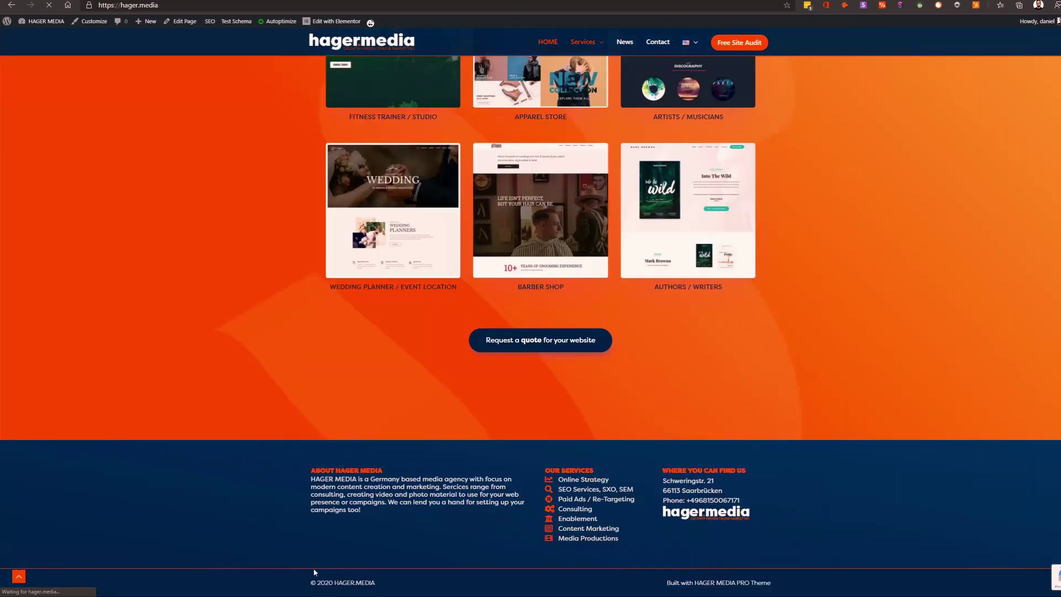
left_click_drag(307, 585, 421, 582)
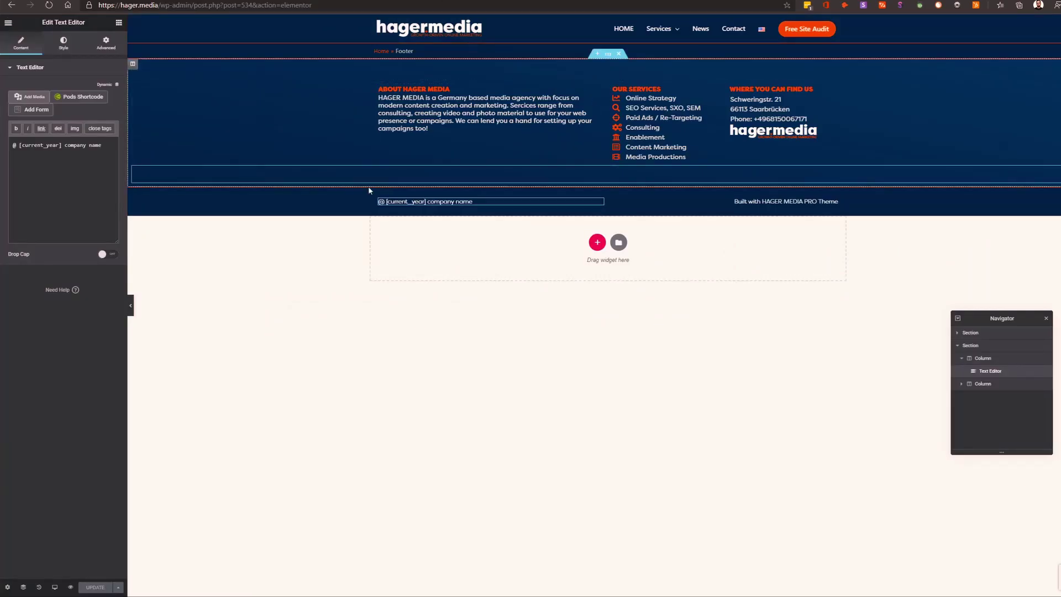
Step: Replace the @ at the start of the footer's copyright text with the © symbol
left_click(13, 145)
key("Delete")
key("Delete")
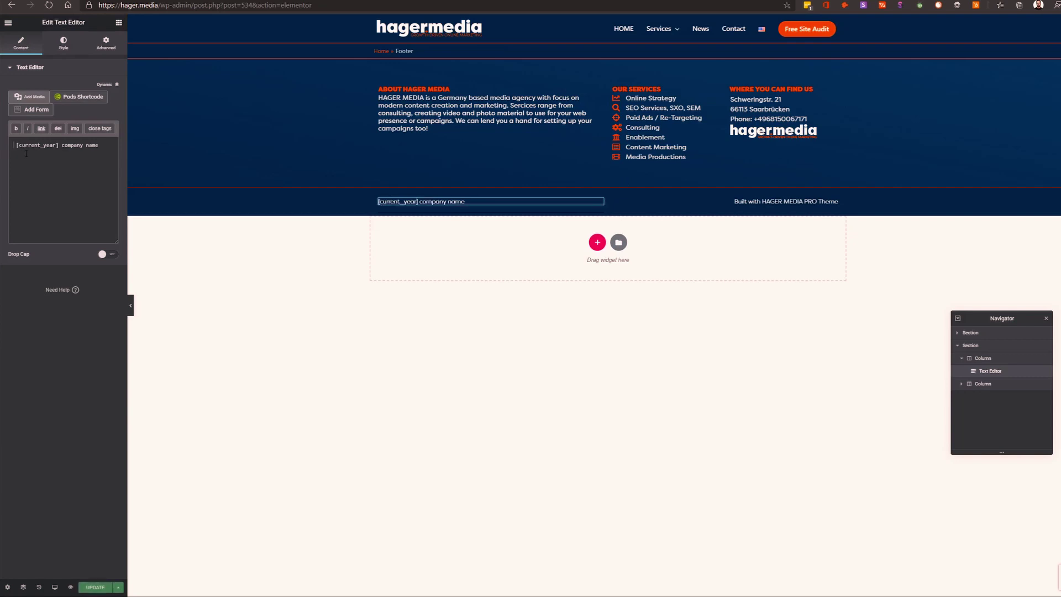
type("©")
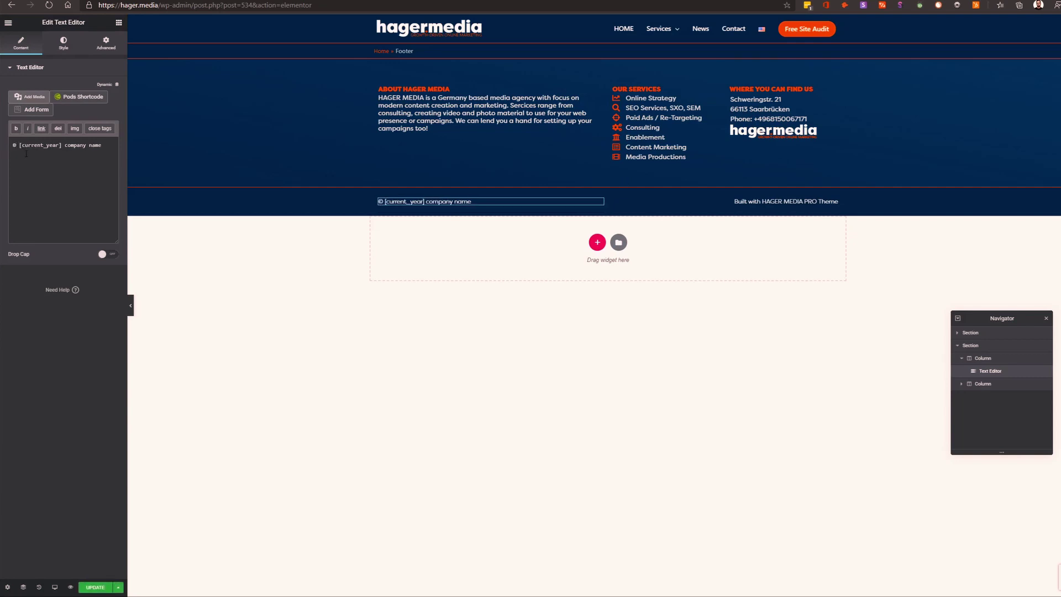
Step: Add a Shortcode widget below the copyright text, enter [current_year] in it, and apply the change
left_click(118, 23)
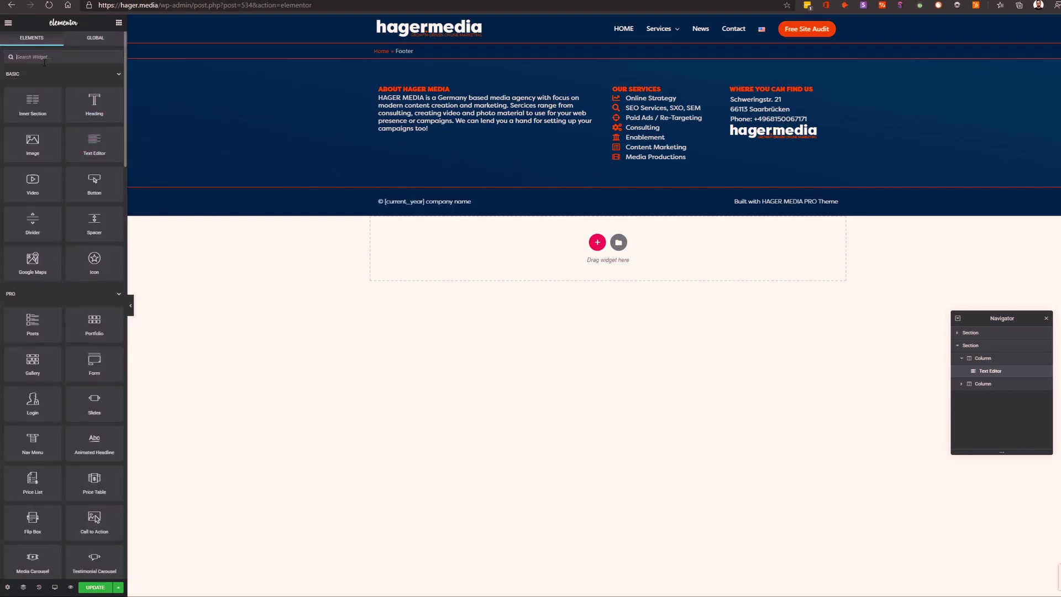
left_click(45, 63)
type("shor")
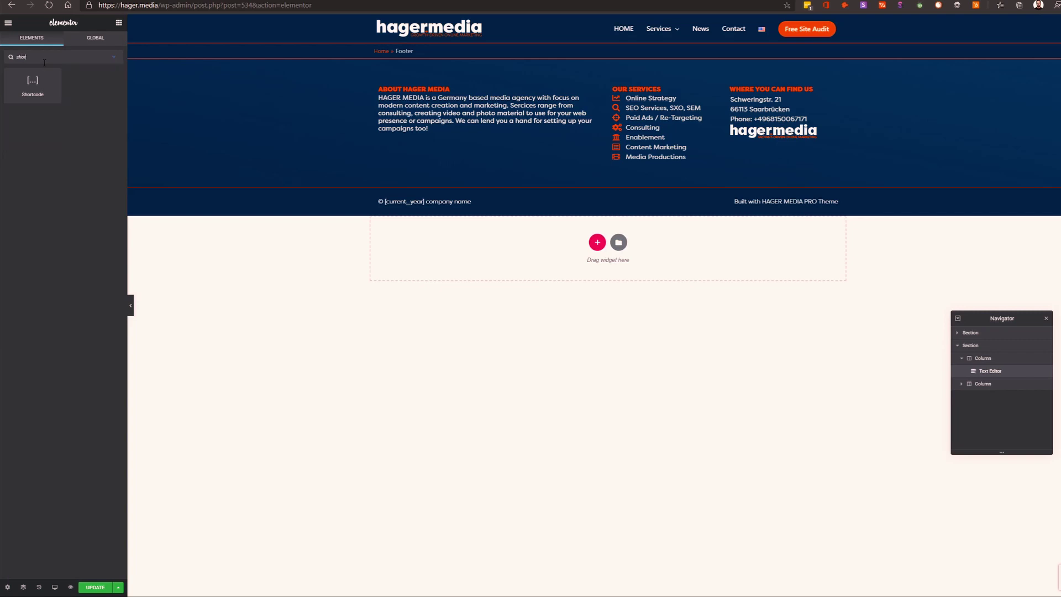
left_click_drag(31, 84, 431, 214)
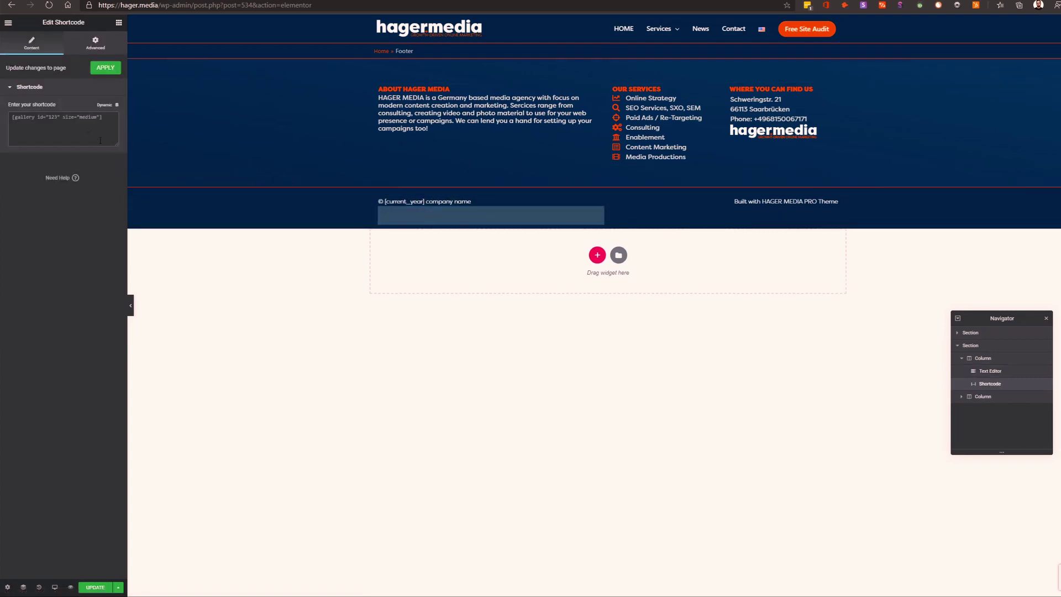
type("[current_")
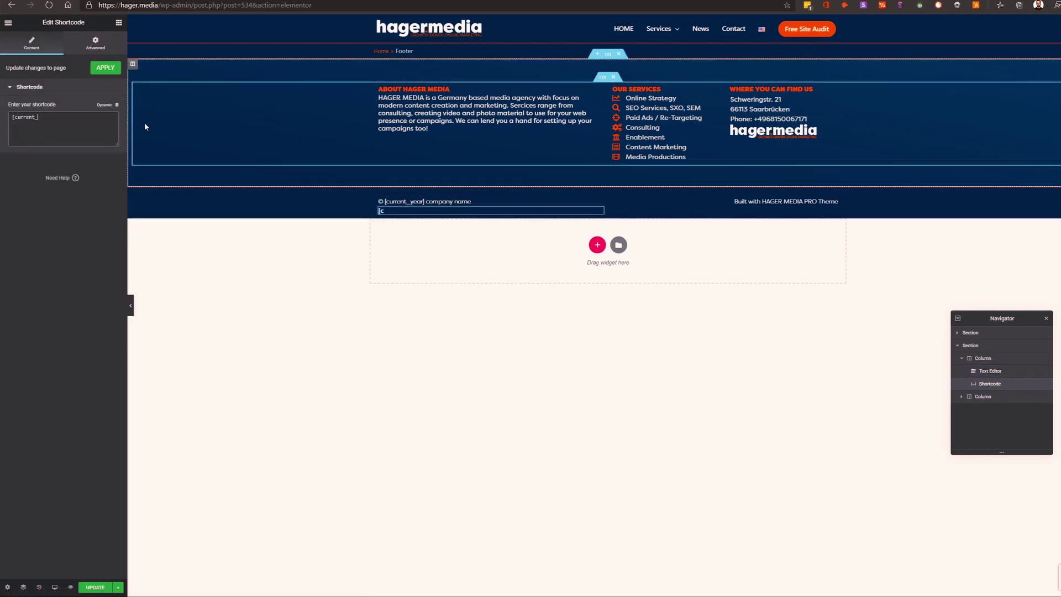
type("year]")
right_click(11, 312)
left_click(90, 203)
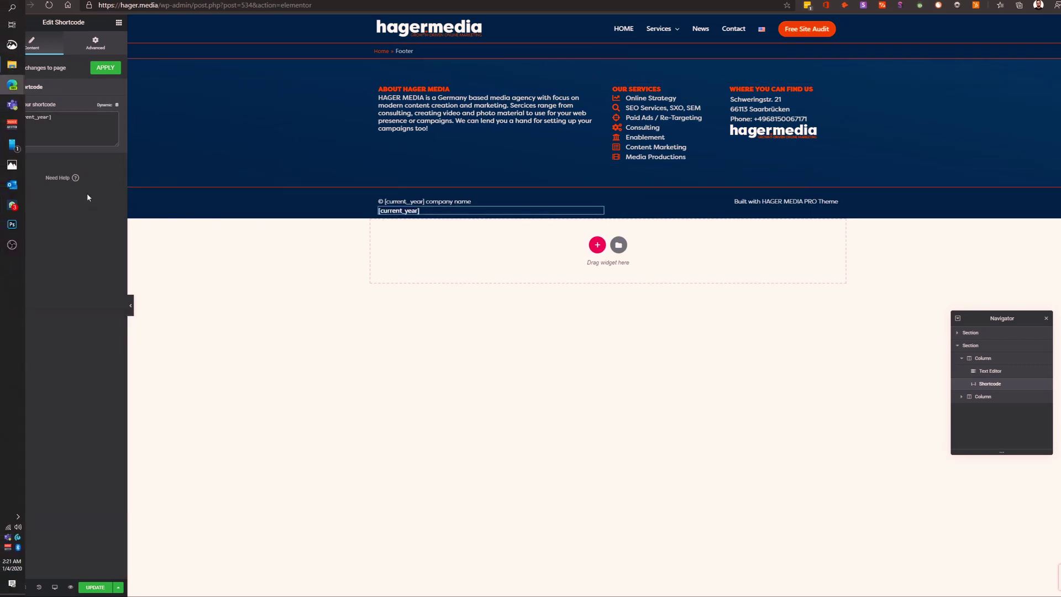
left_click(105, 71)
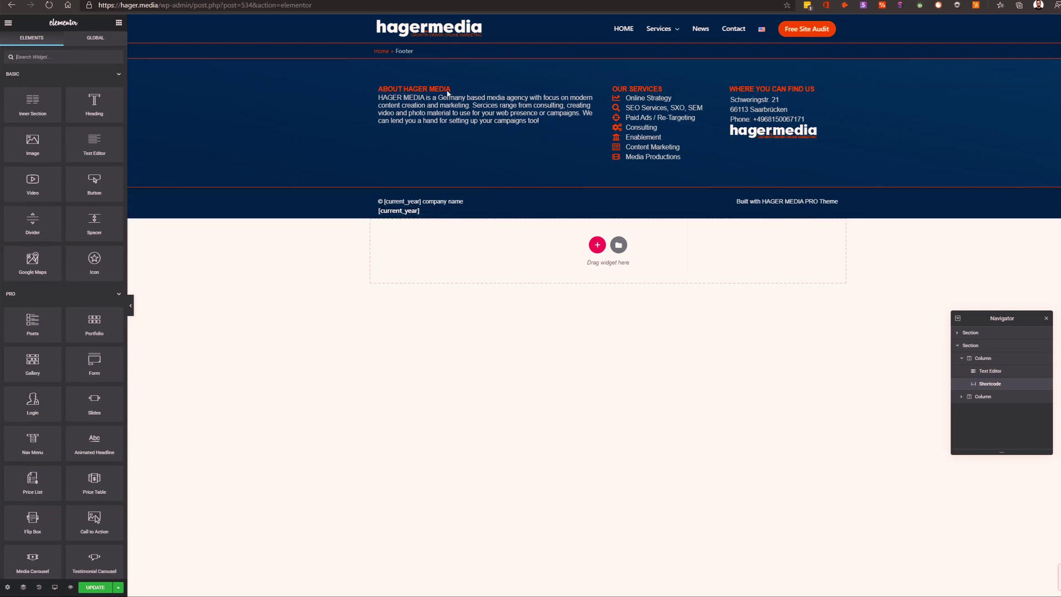
Step: Update the footer layout, reload the hager.media home page, and check both copyright lines in its footer
left_click(546, 1)
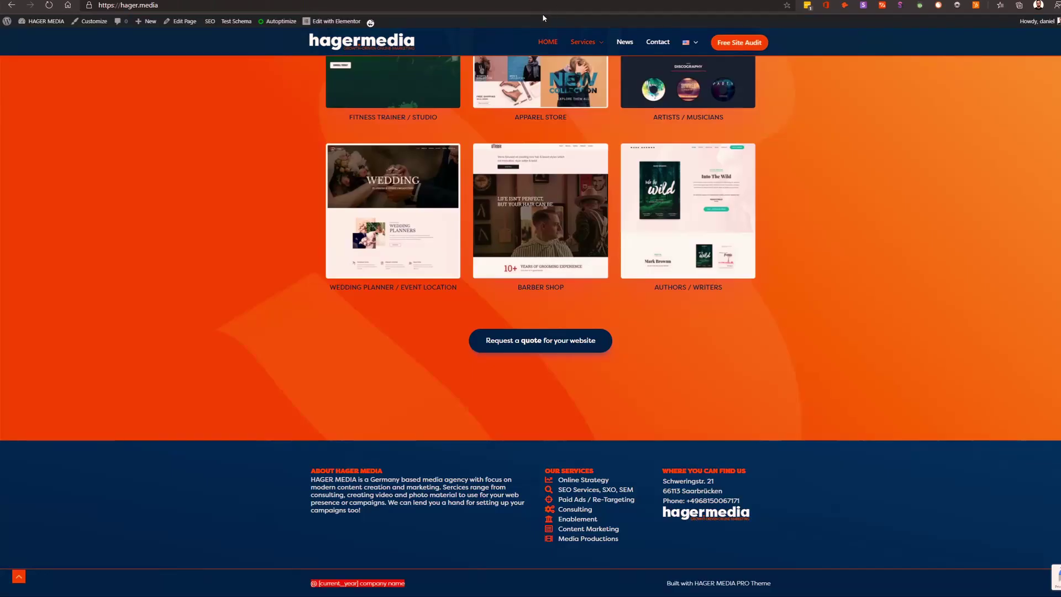
left_click(431, 0)
left_click(96, 589)
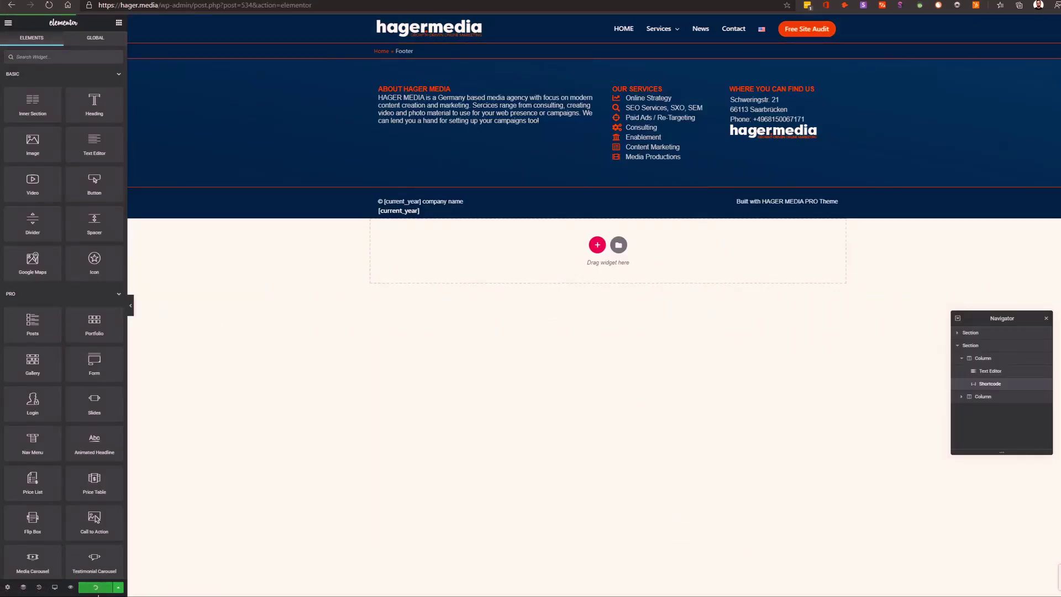
left_click(562, 1)
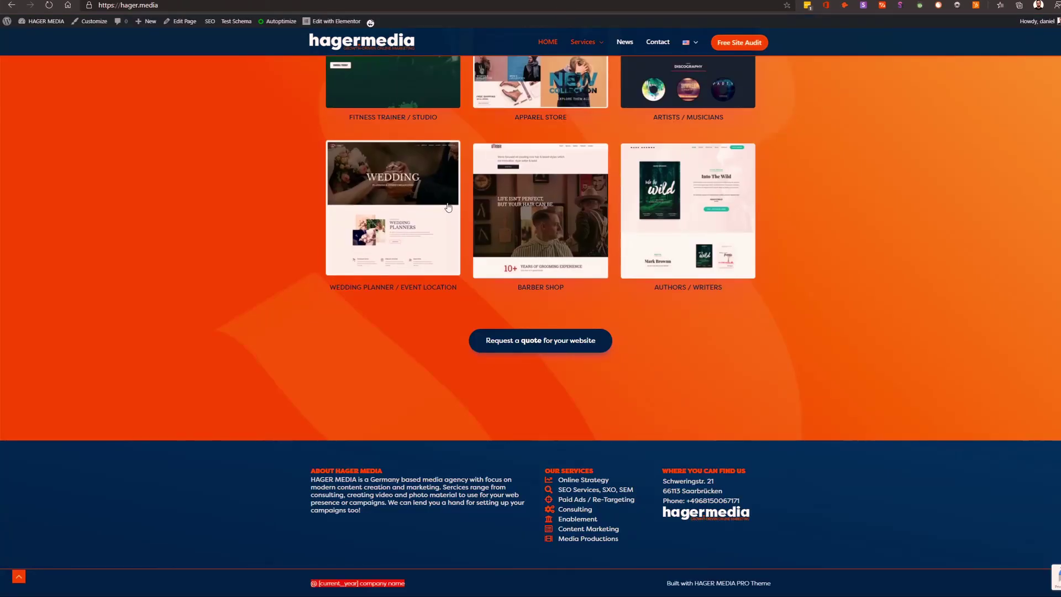
key("F5")
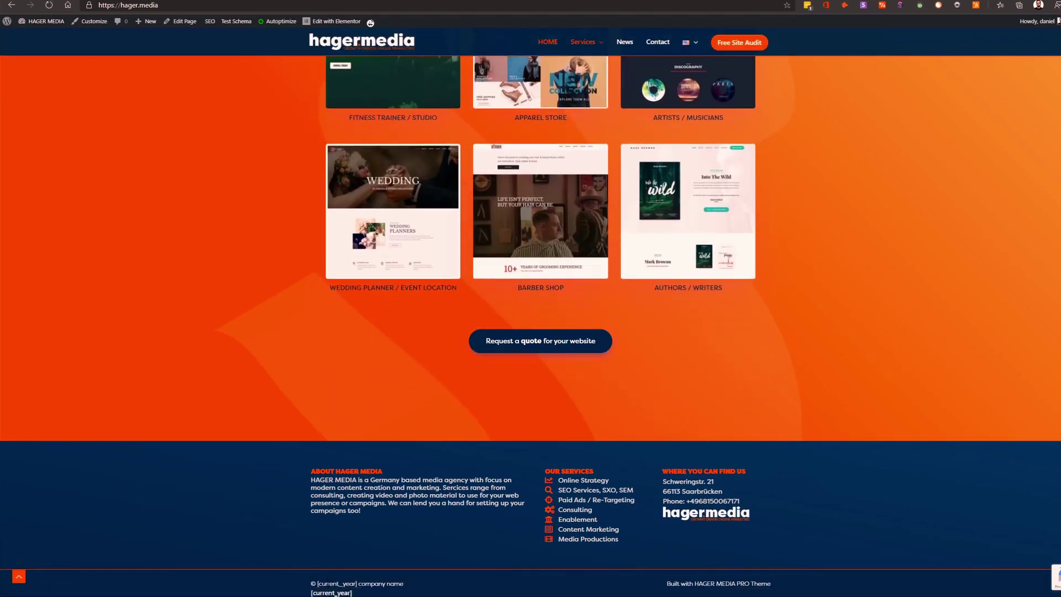
left_click_drag(327, 584, 363, 594)
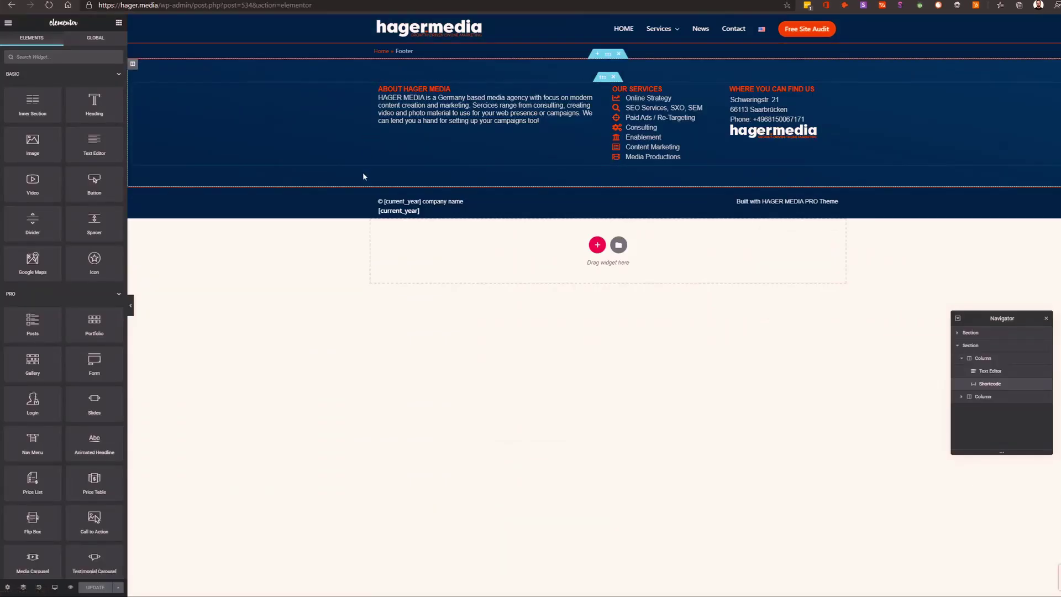
Step: Delete the Shortcode widget below the footer's copyright text
left_click_drag(384, 202, 407, 201)
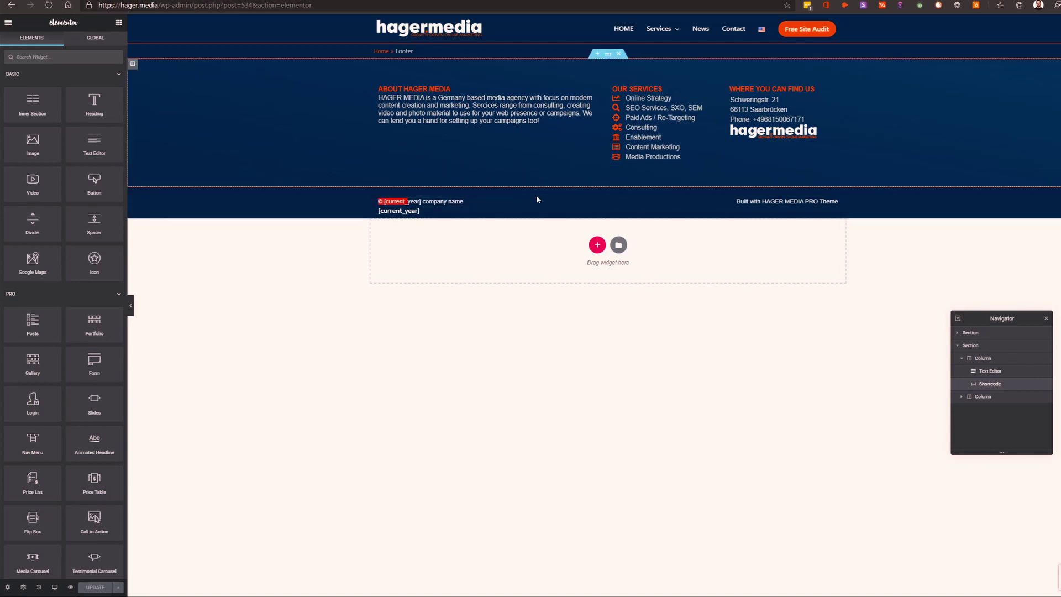
left_click(547, 215)
right_click(547, 214)
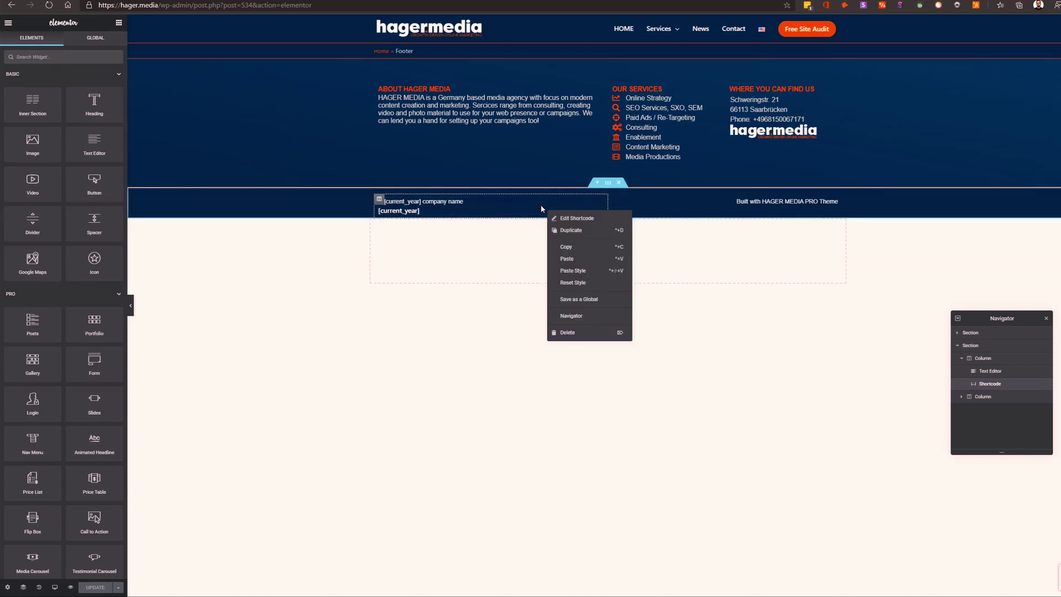
left_click(561, 335)
Step: Make the copyright Text Editor widget's content dynamic, using the site's Current Date Time tag
left_click(407, 202)
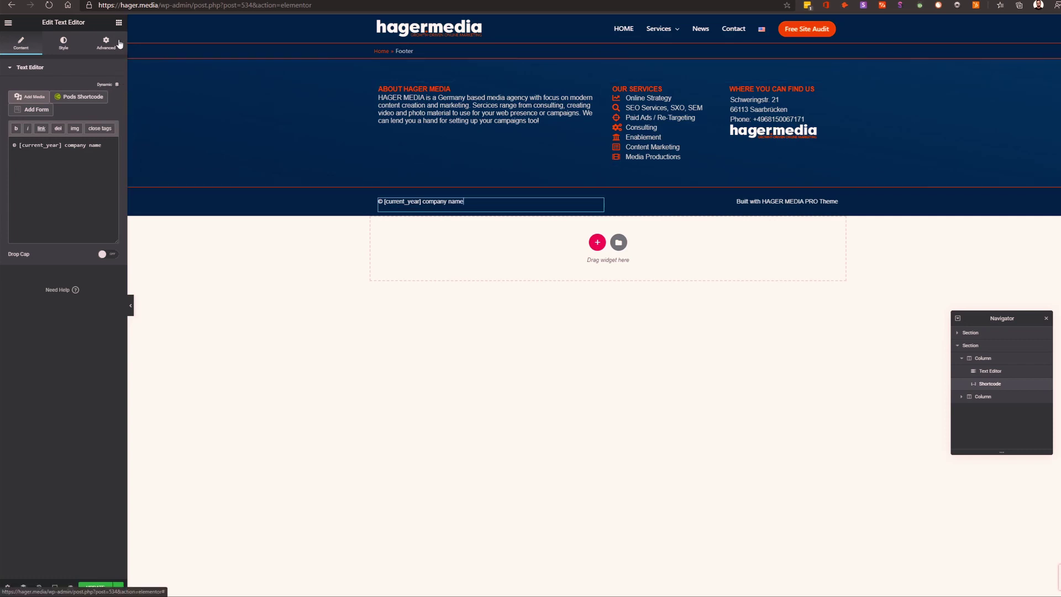
left_click(108, 74)
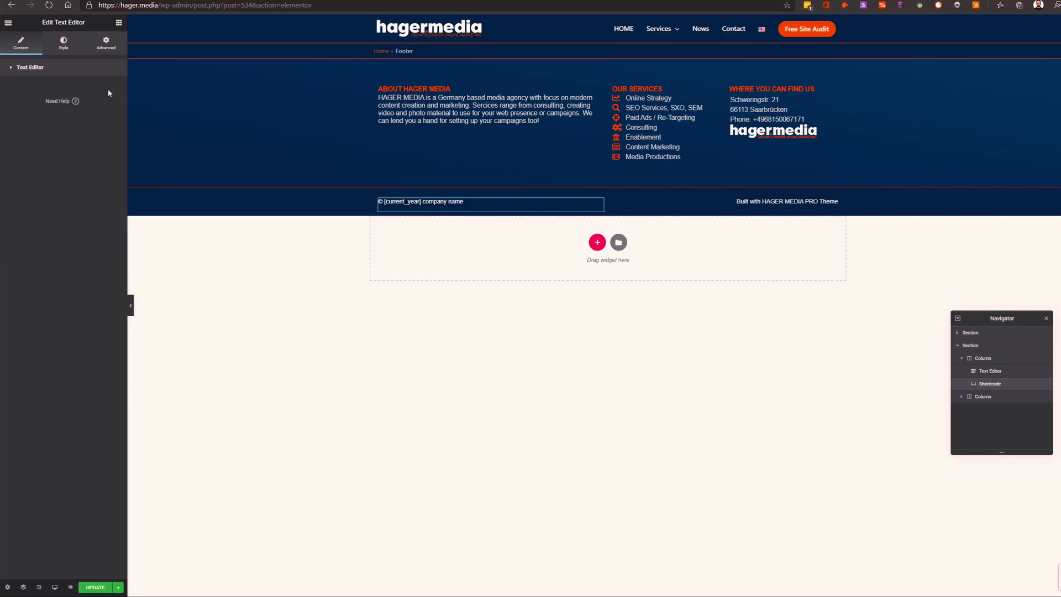
left_click(104, 71)
left_click(105, 85)
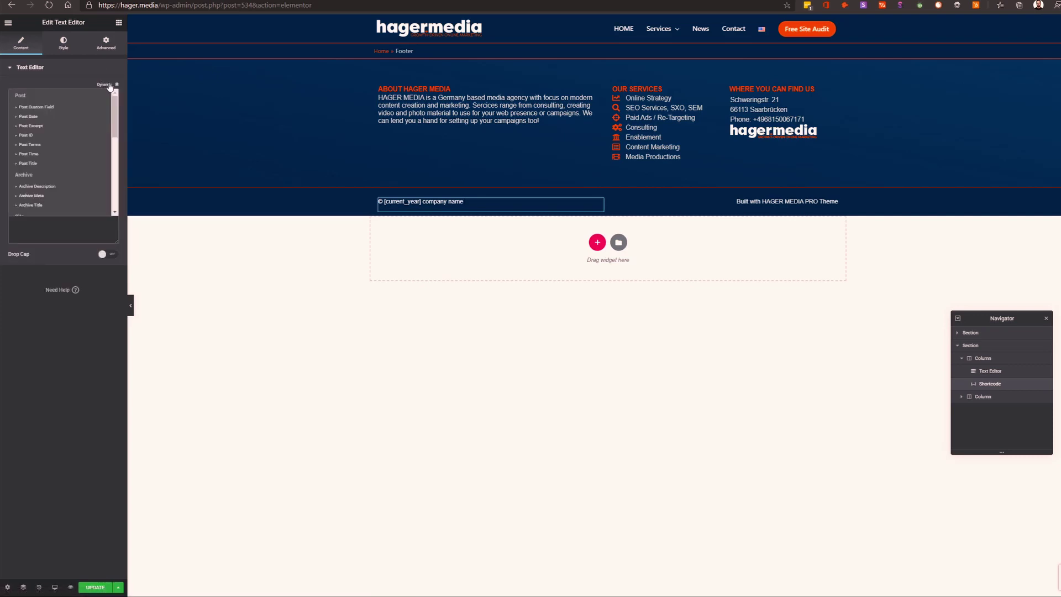
scroll(55, 153, "down", 3)
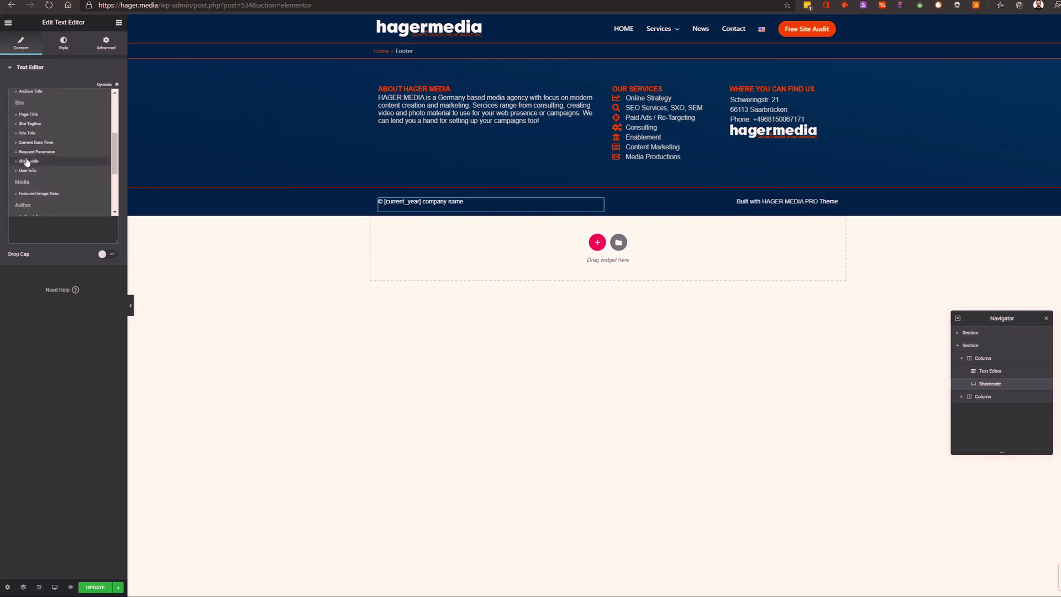
left_click(49, 142)
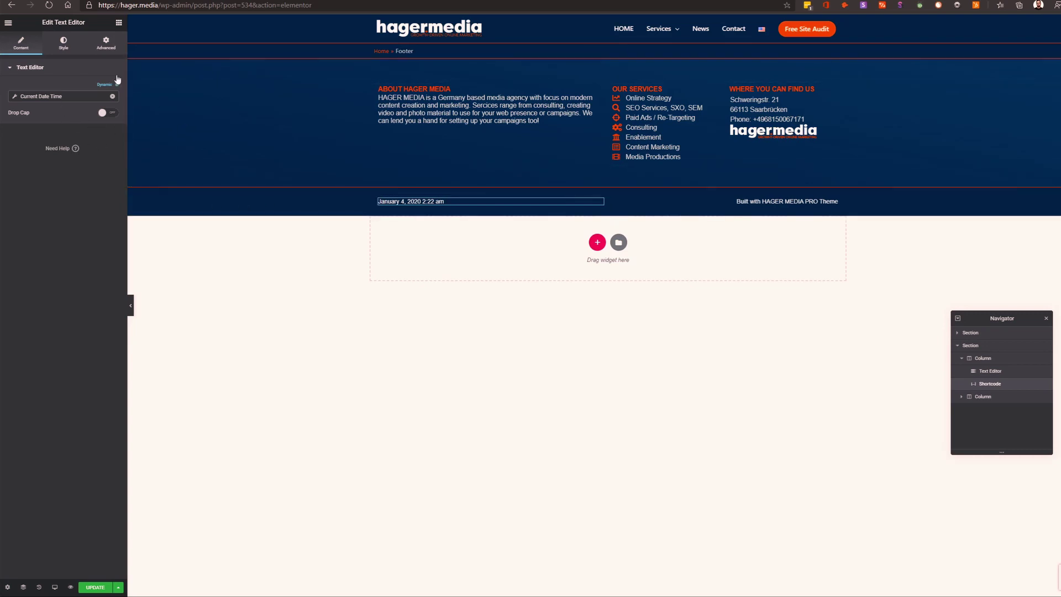
Step: Set the date format of the Current Date Time tag to Custom
left_click(62, 98)
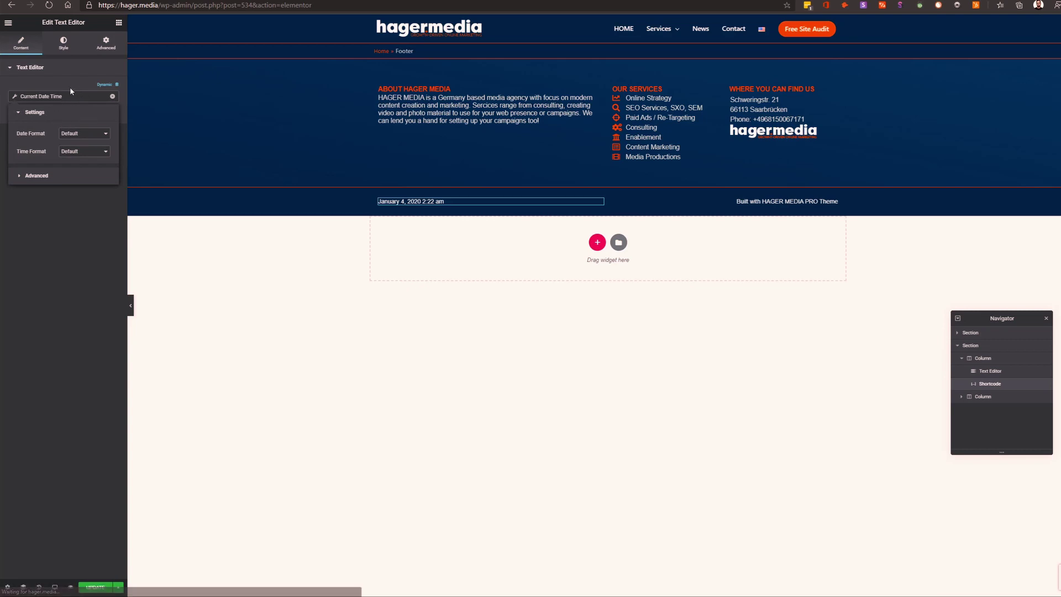
left_click(74, 138)
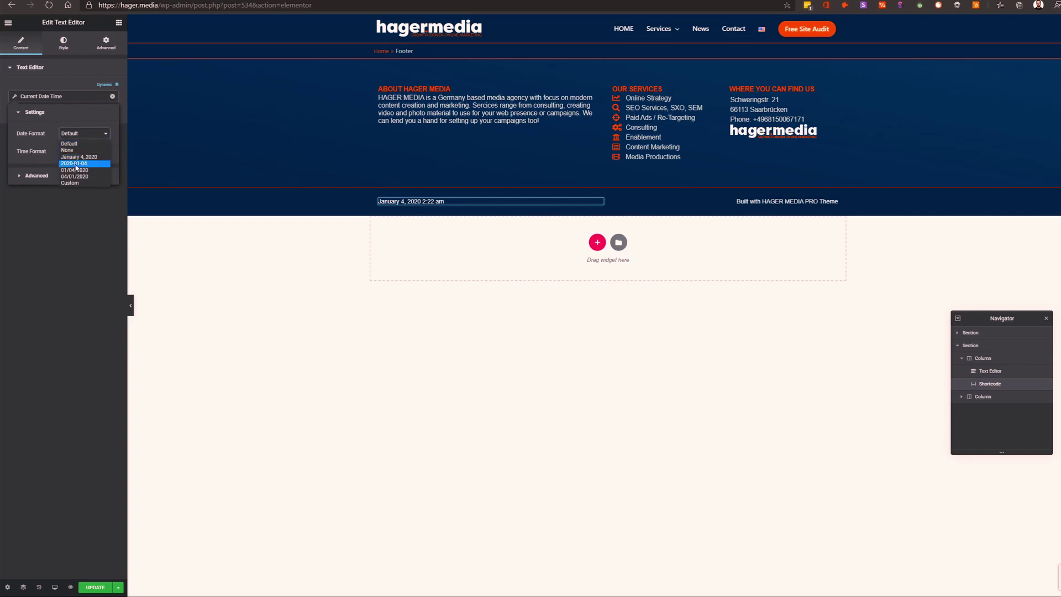
left_click(76, 176)
left_click(75, 134)
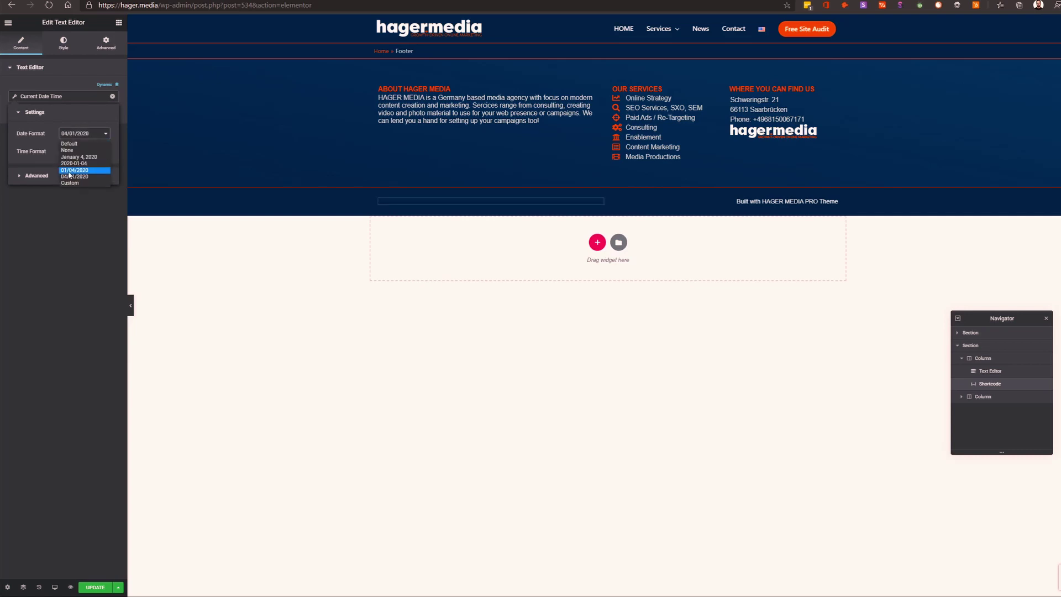
left_click(69, 182)
Step: Reduce the custom date format to Y so that the tag outputs only the year
left_click_drag(72, 151, 56, 156)
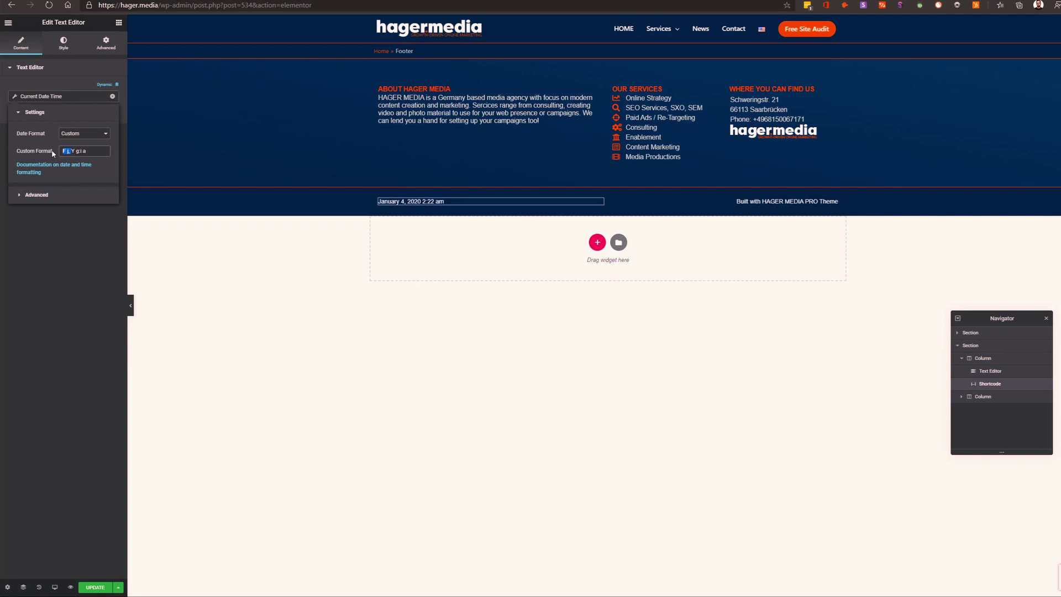
key("BackSpace")
key("Delete")
key("Delete")
key("Delete")
key("Delete")
key("Delete")
key("BackSpace")
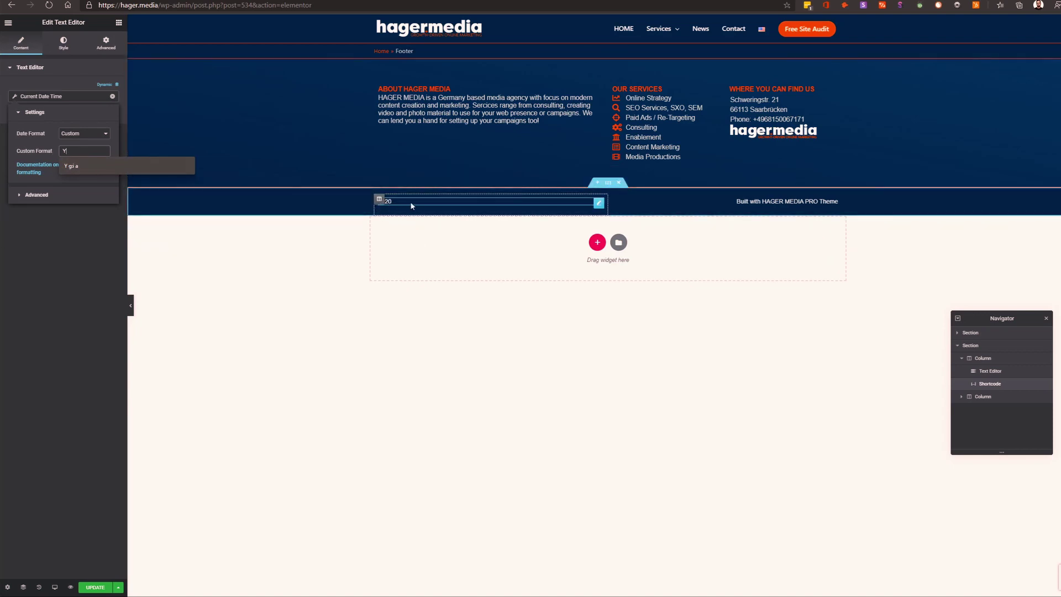
left_click(34, 147)
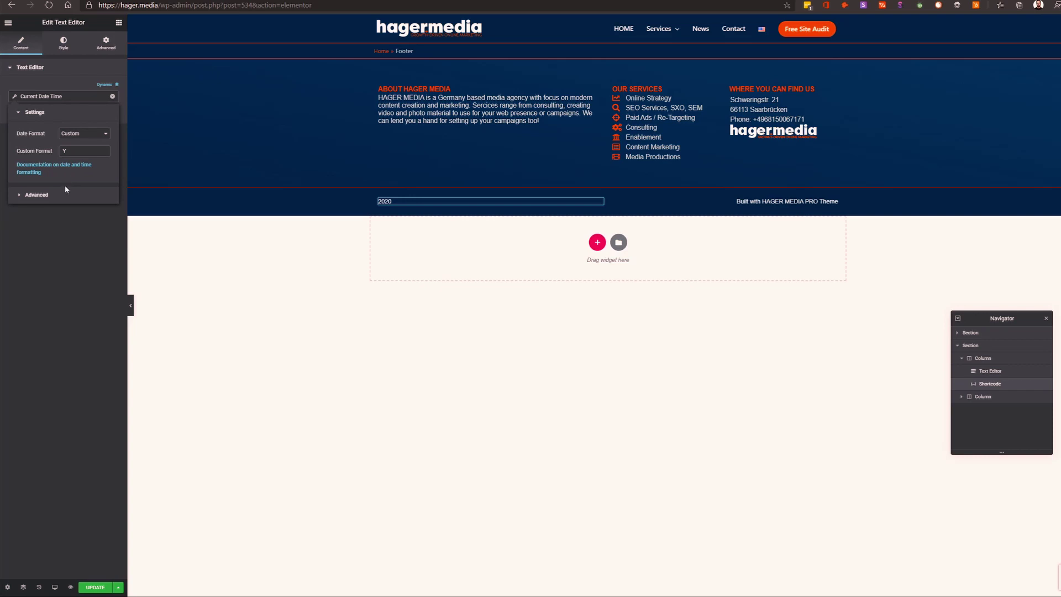
Step: Set the tag's advanced text to © before the year and | HAGER.MEDIA after it
left_click(36, 194)
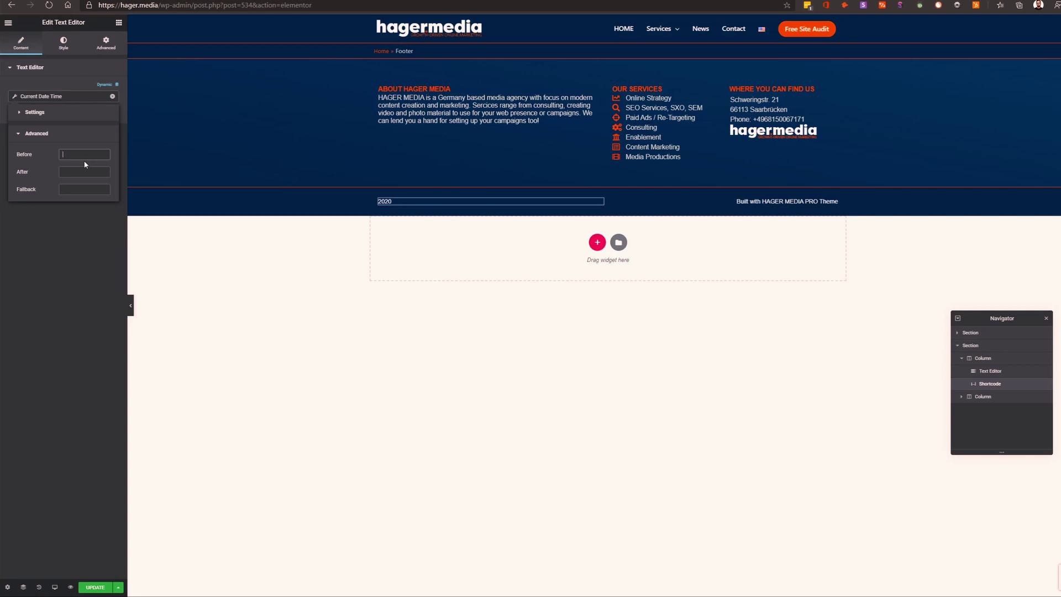
type("©")
left_click(93, 171)
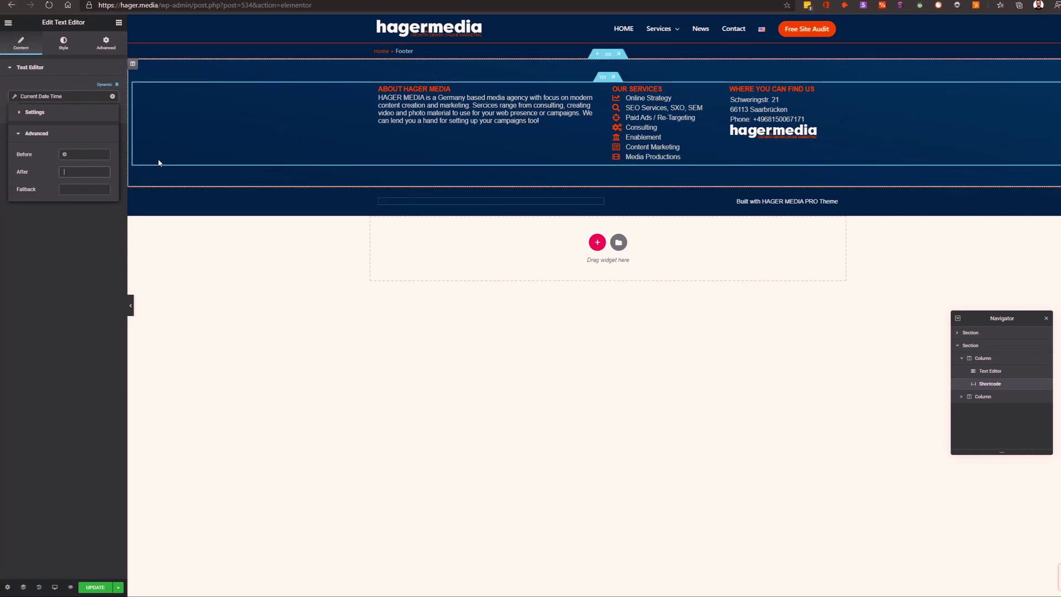
type("| HAGER")
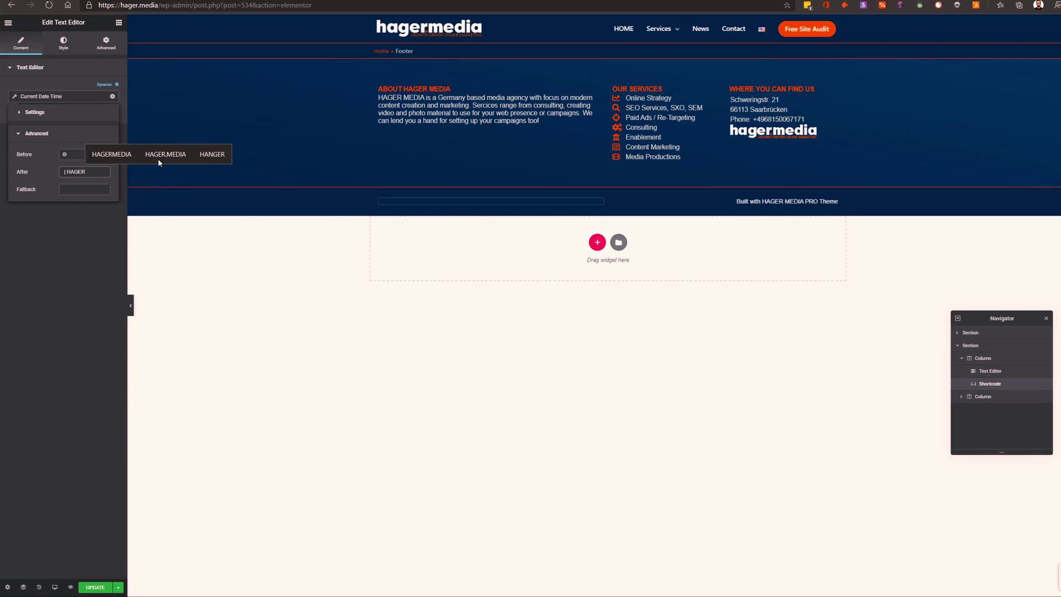
type(".MEDIA")
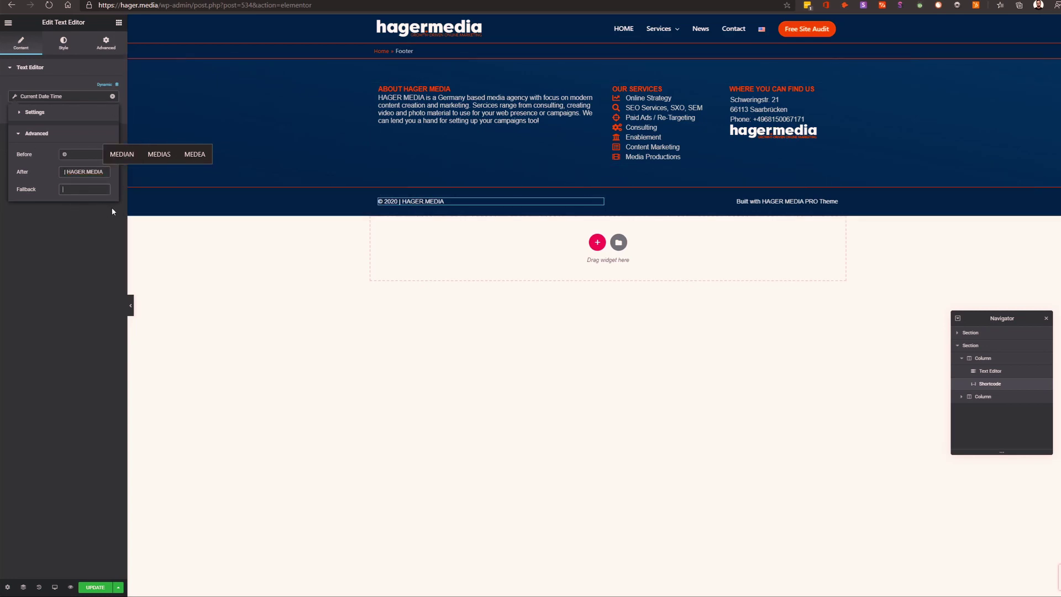
Step: Set the Current Date Time tag's fallback to 2020 and update the footer template
key("Tab")
type("2020")
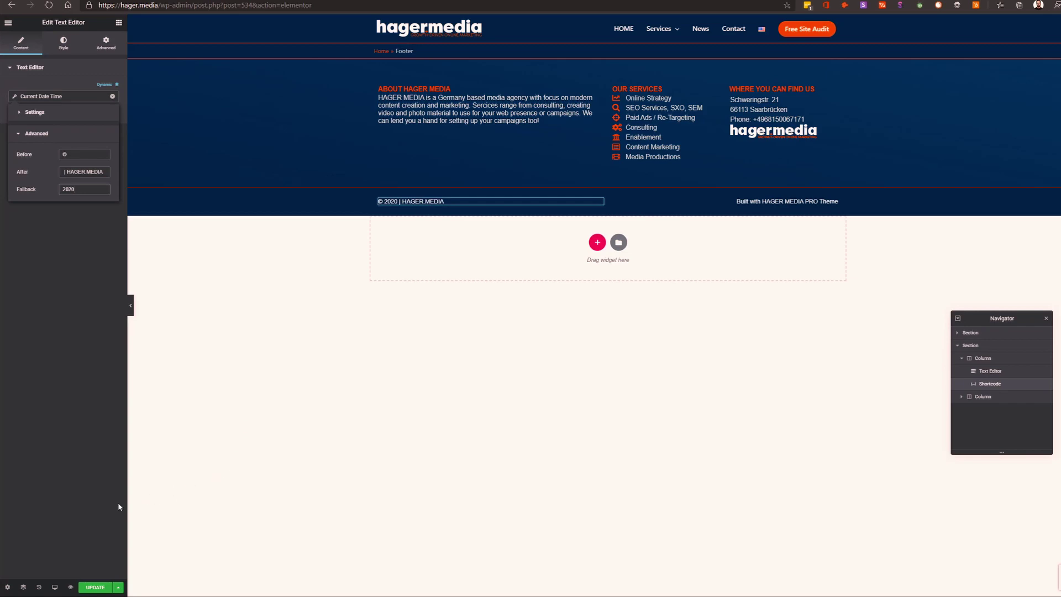
left_click(114, 562)
left_click(95, 587)
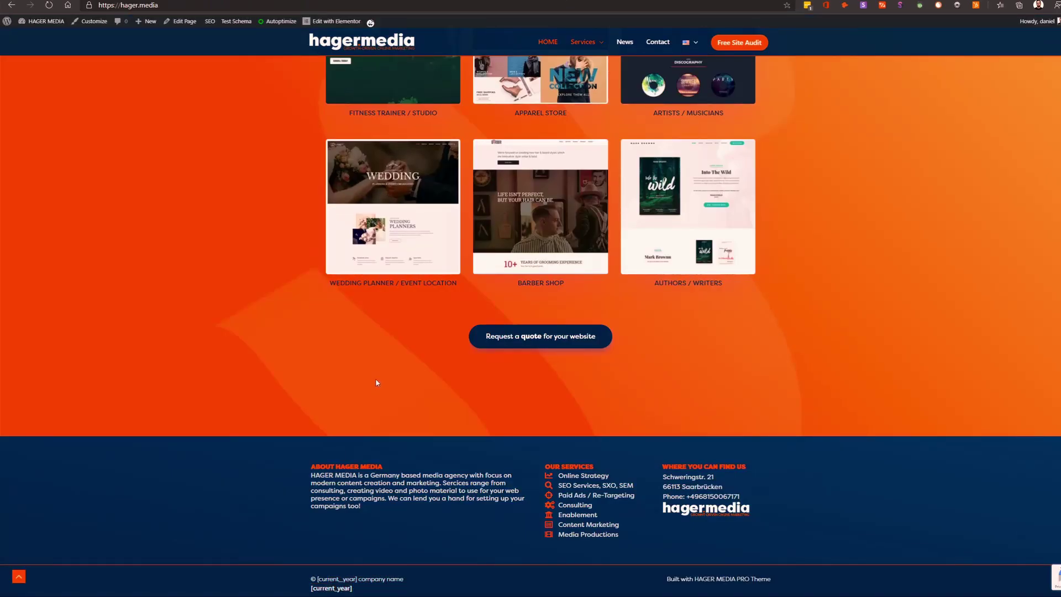
Step: Reload the live homepage and check the copyright line in its footer
key("F5")
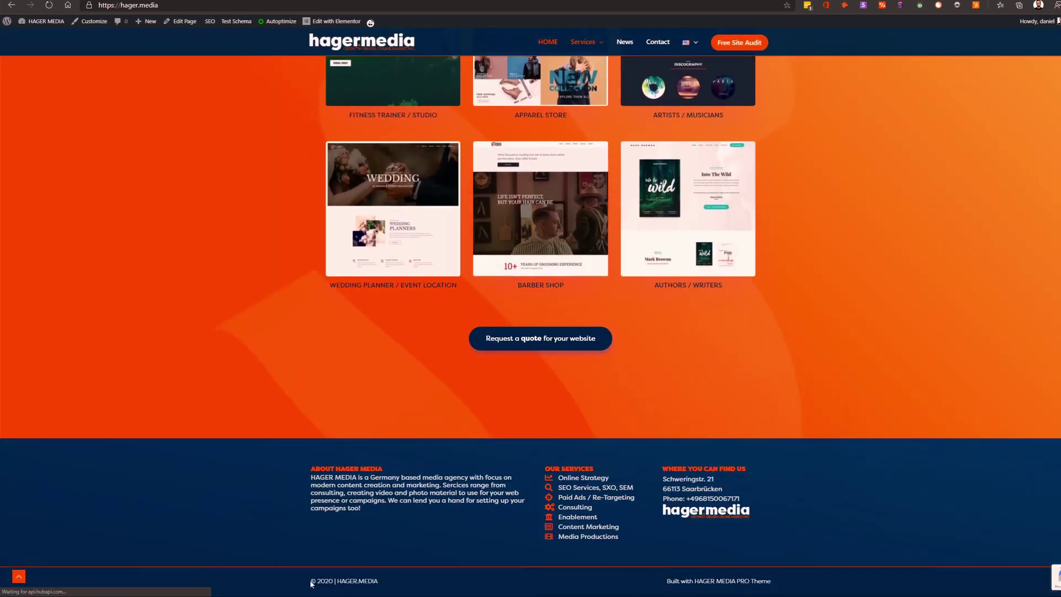
left_click_drag(311, 583, 391, 575)
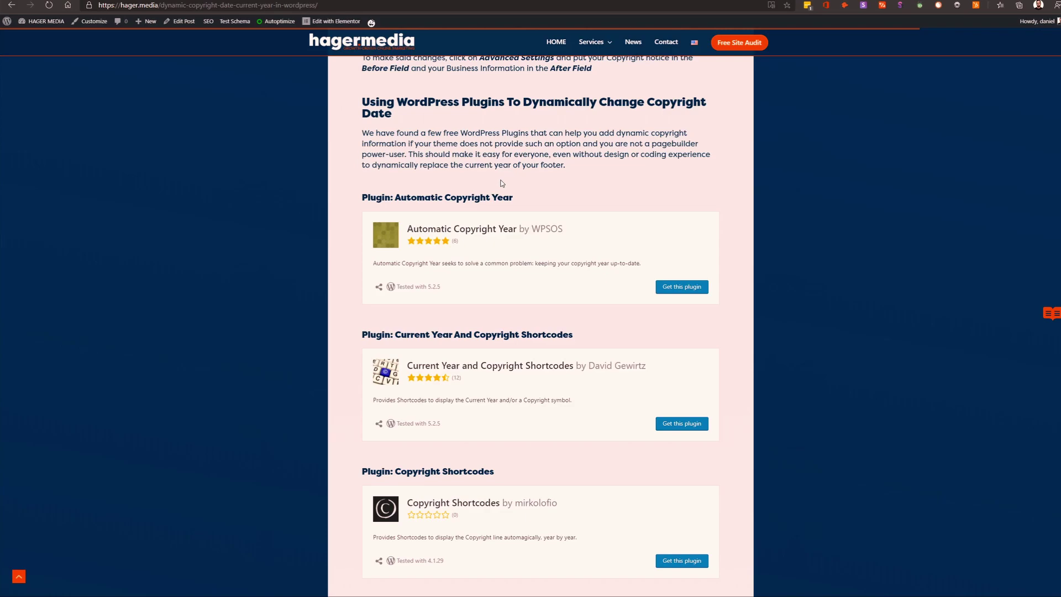
Step: Review the dynamic copyright date article's PHP snippets, Astra and Elementor instructions, plugin suggestions and page footer
scroll(540, 326, "up", 20)
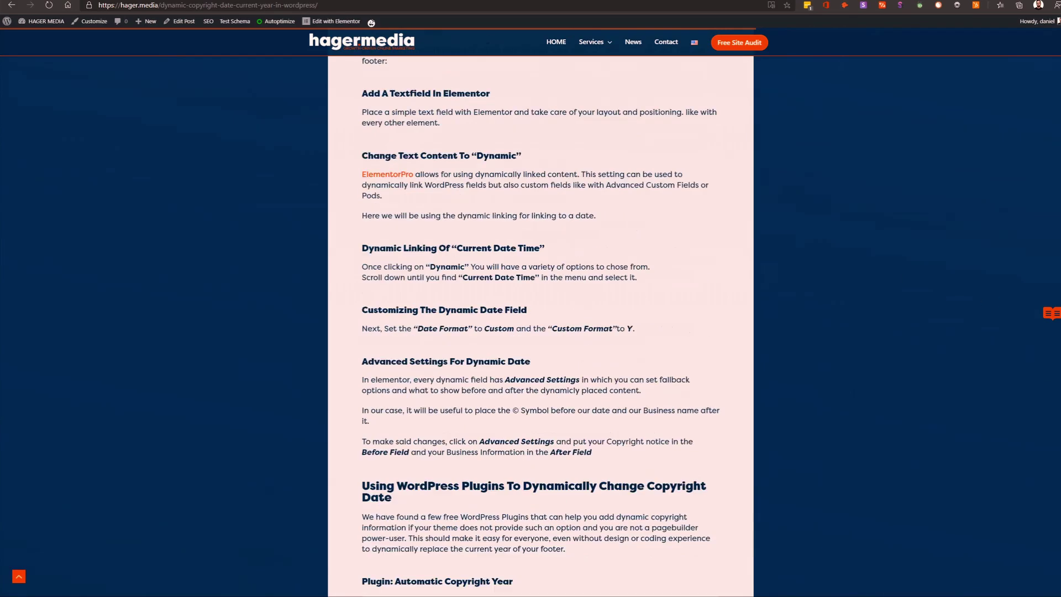
scroll(1049, 199, "up", 2)
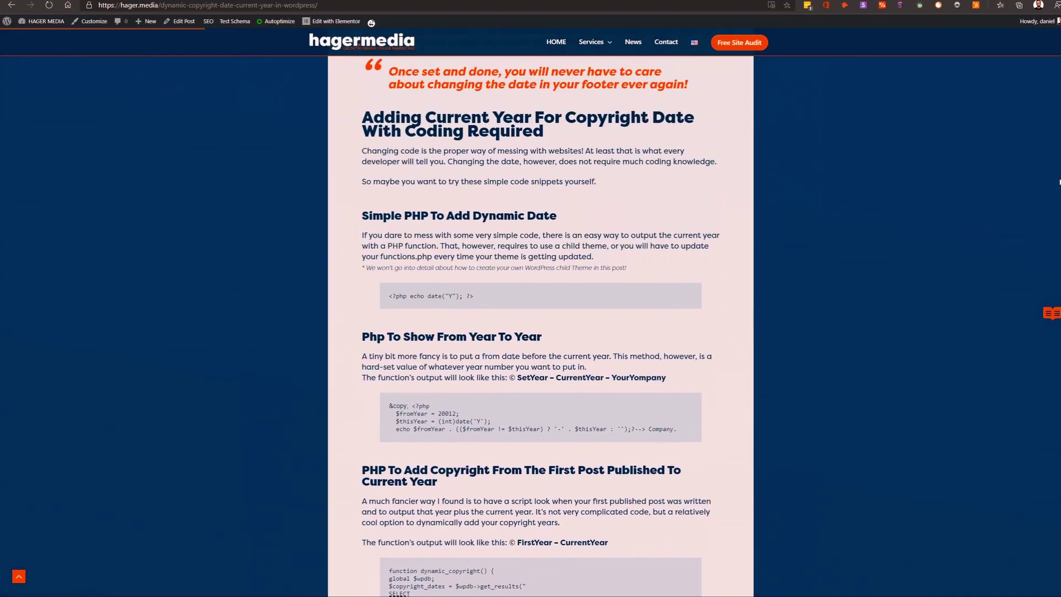
scroll(1049, 199, "down", 3)
left_click_drag(399, 142, 500, 154)
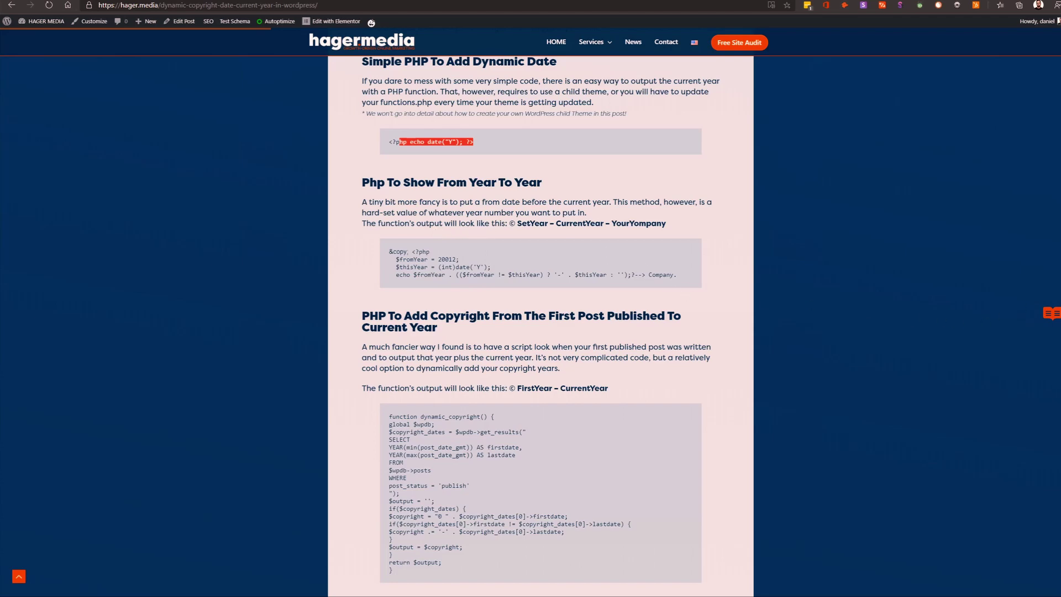
scroll(540, 310, "down", 4)
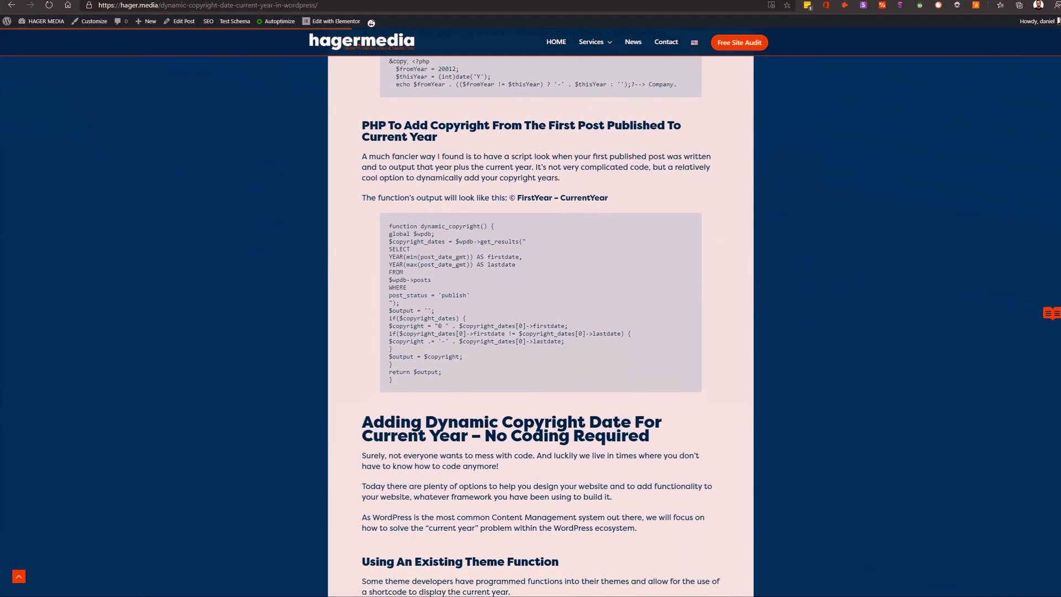
scroll(540, 310, "down", 9)
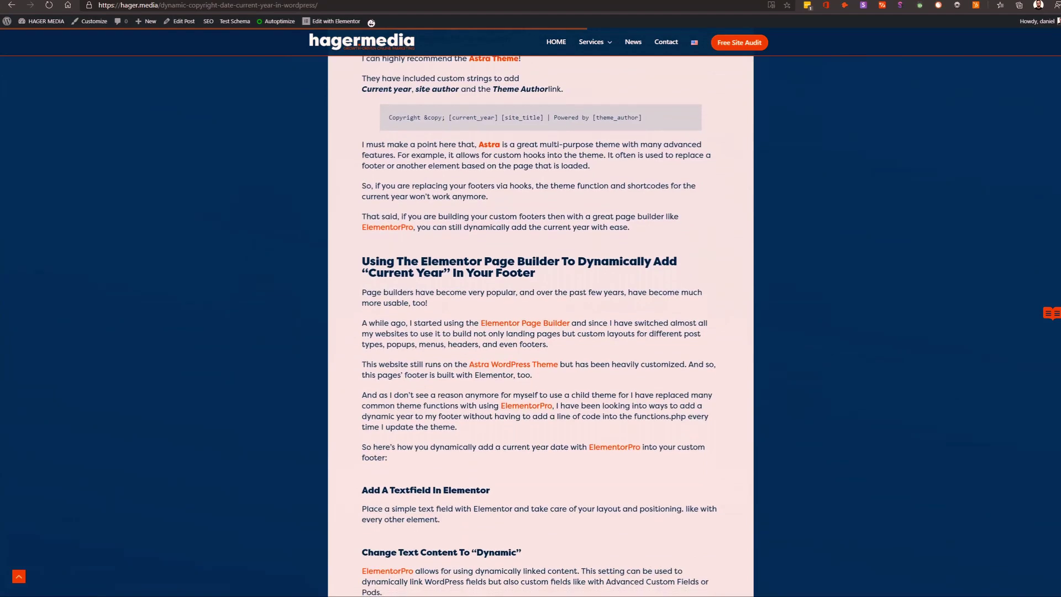
scroll(540, 309, "down", 5)
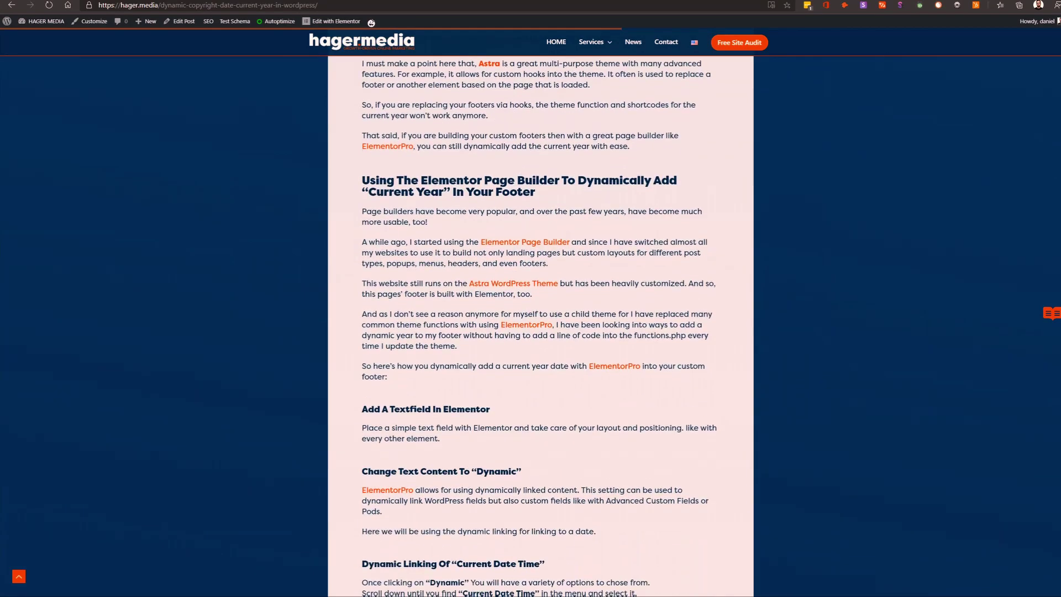
scroll(541, 309, "down", 11)
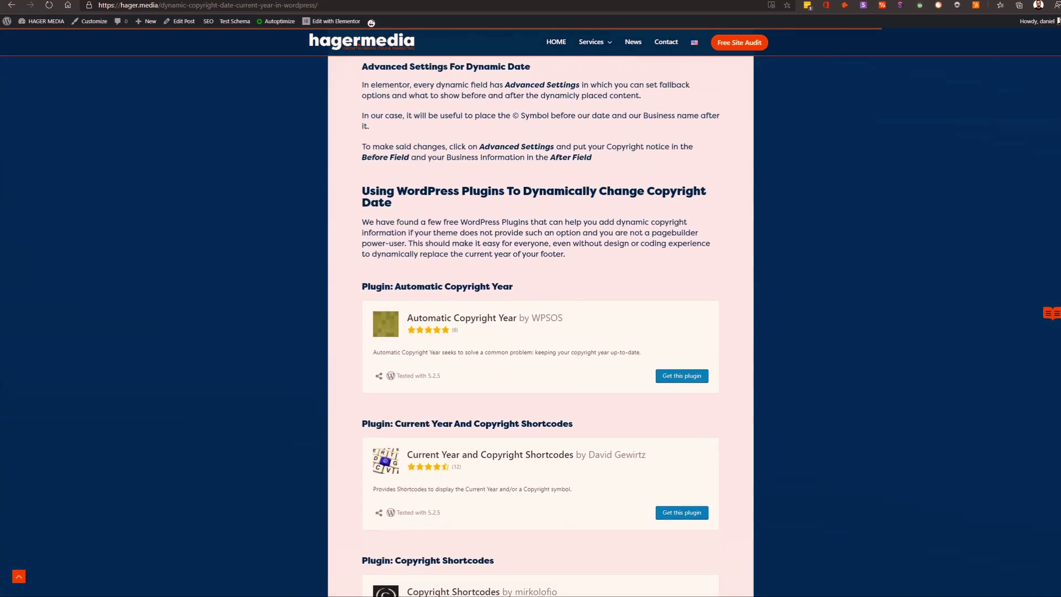
scroll(541, 309, "down", 1)
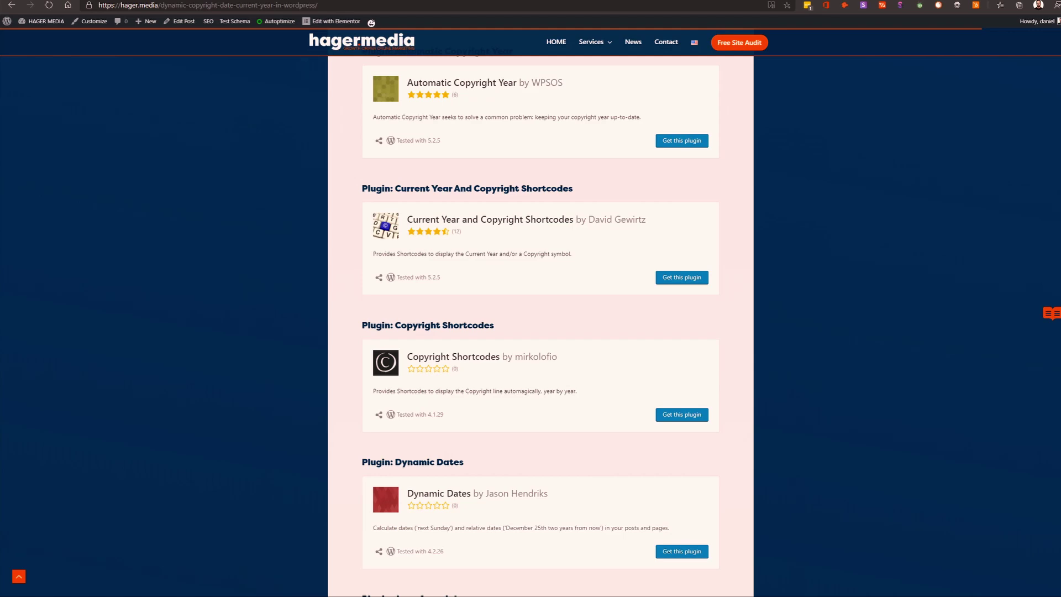
scroll(540, 327, "up", 10)
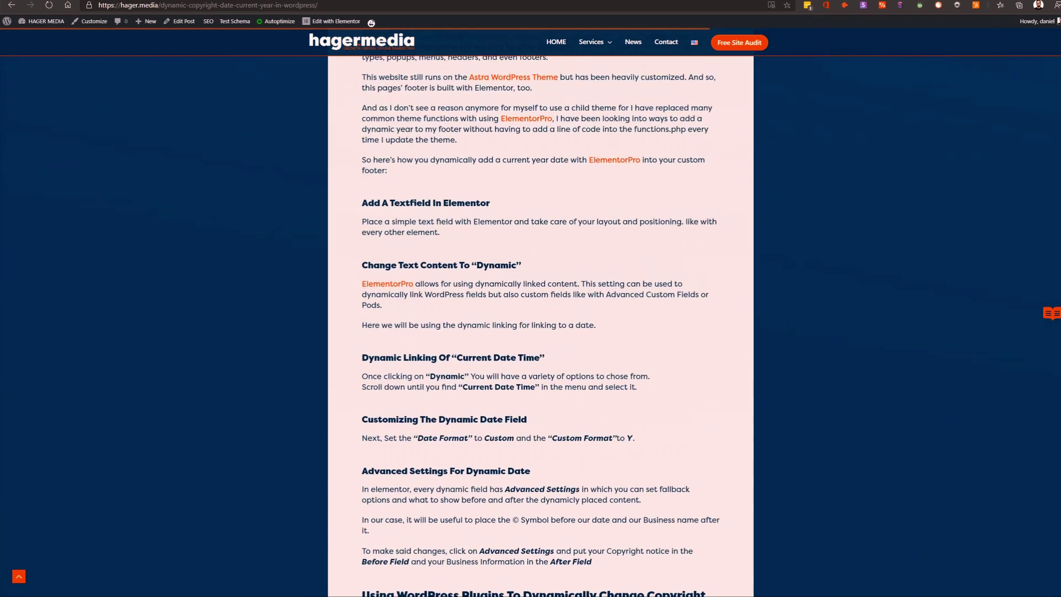
scroll(541, 326, "up", 1)
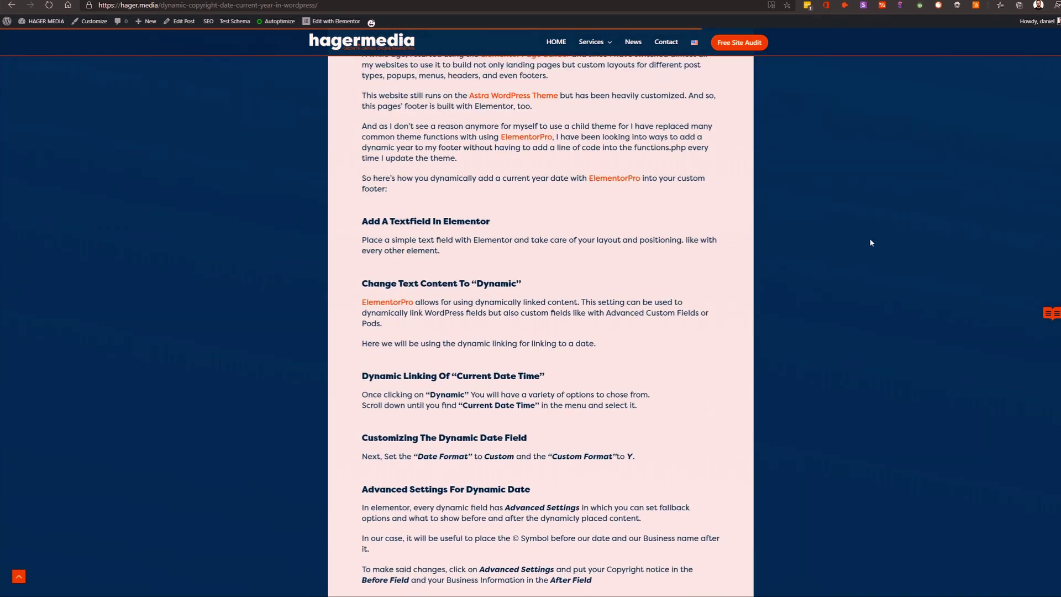
scroll(852, 321, "down", 15)
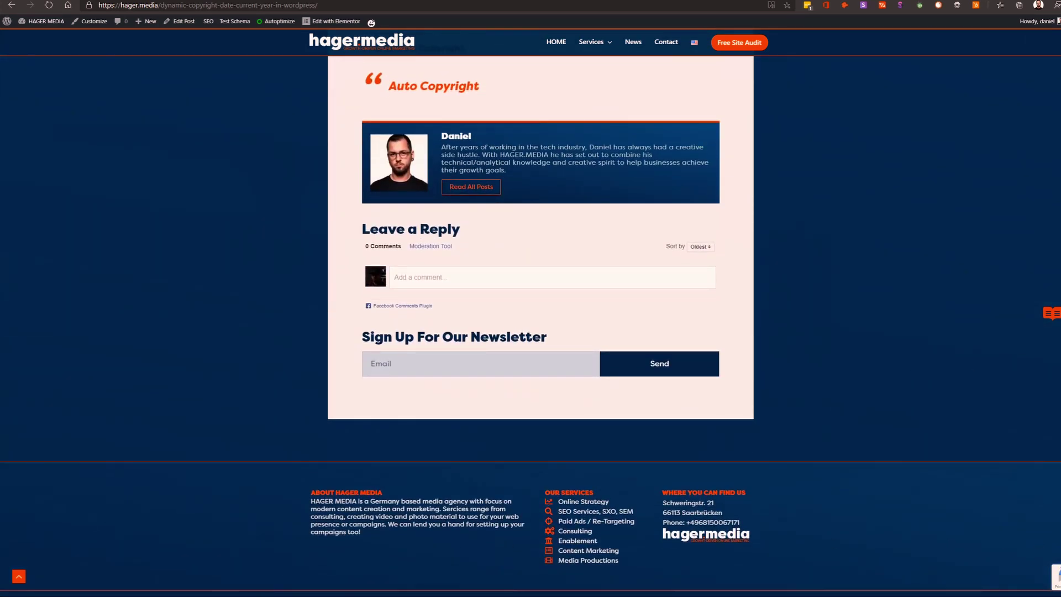
scroll(531, 330, "down", 1)
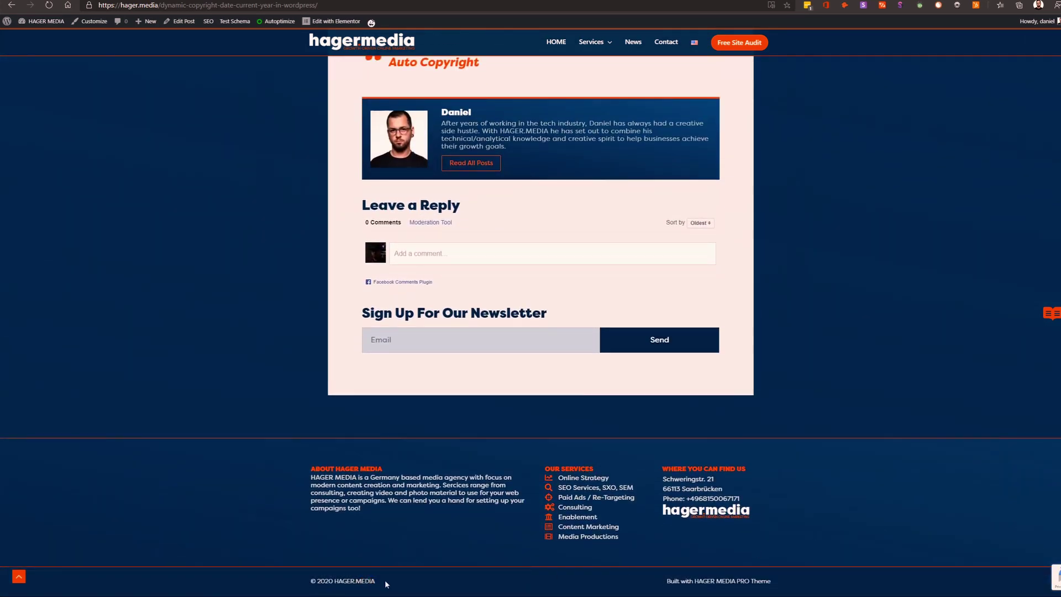